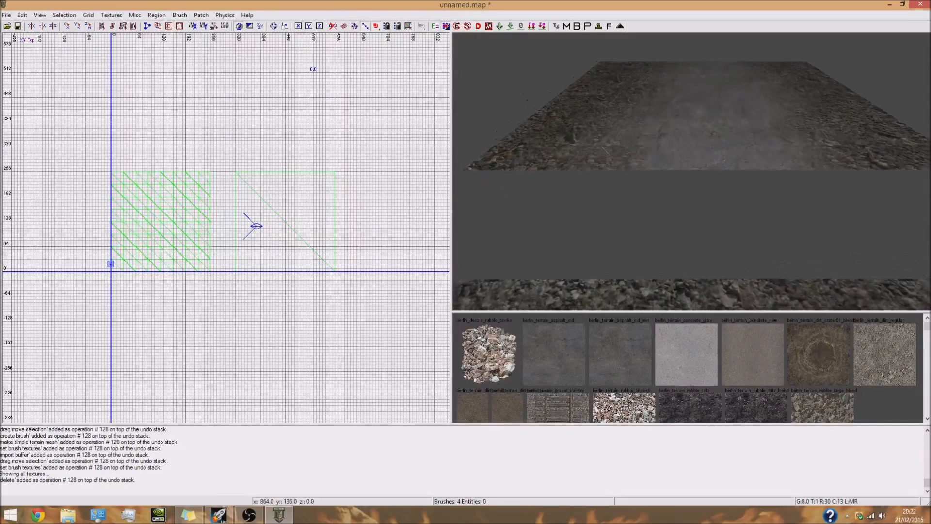
# Move the rubble blend layer of the road patch about 320 units down in the XY view, off its asphalt base
pyautogui.moveTo(681, 186); pyautogui.dragTo(678, 201, button='right')
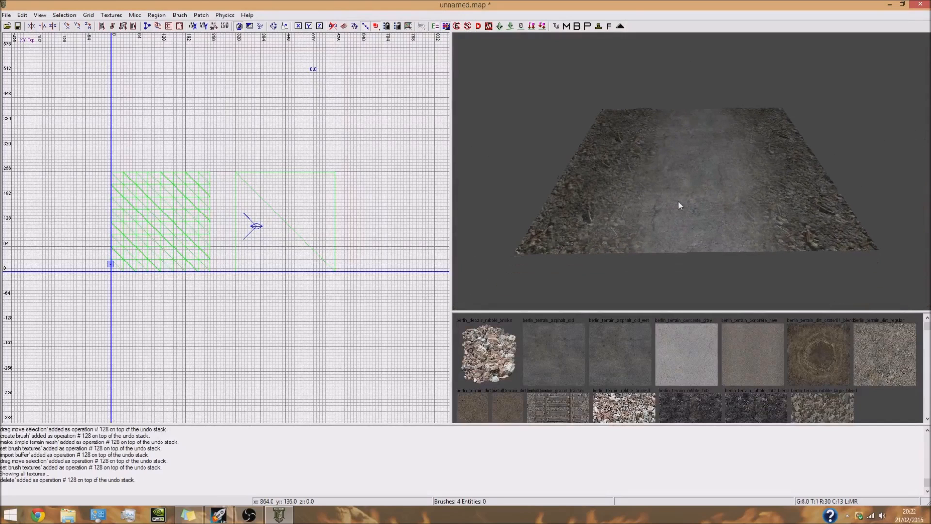
pyautogui.moveTo(712, 232); pyautogui.dragTo(712, 214, button='right')
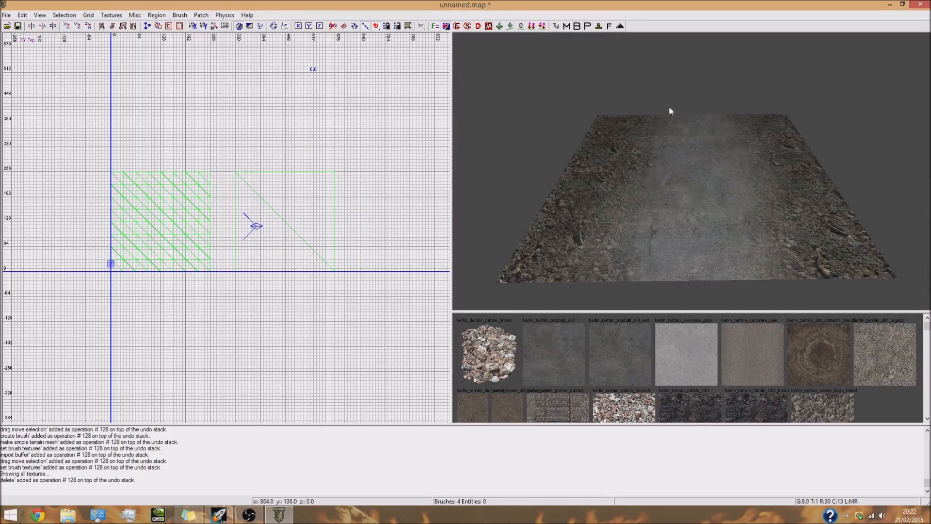
pyautogui.keyDown('shift'); pyautogui.click(581, 247); pyautogui.keyUp('shift')
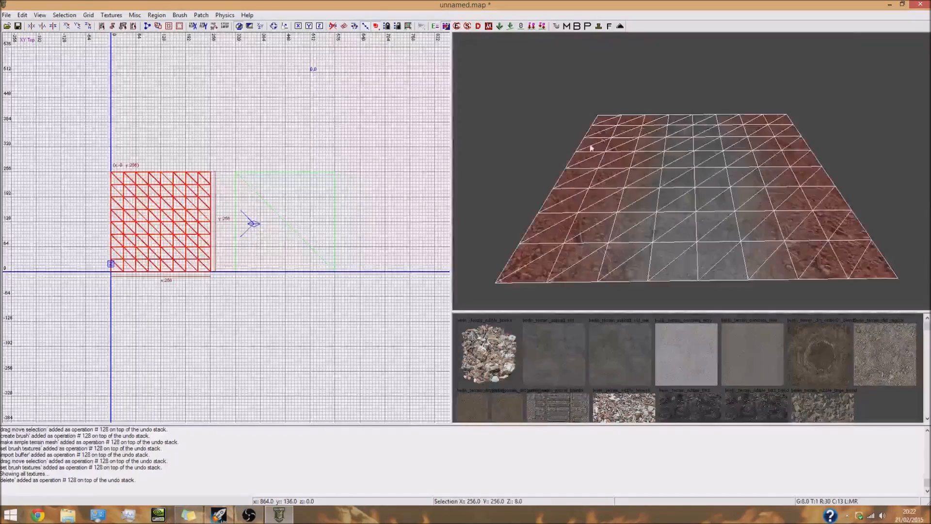
pyautogui.moveTo(328, 214); pyautogui.dragTo(373, 168, button='right')
pyautogui.moveTo(242, 144); pyautogui.dragTo(242, 267)
pyautogui.press('Escape')
pyautogui.keyDown('ctrl'); pyautogui.moveTo(683, 226); pyautogui.dragTo(684, 226, button='right'); pyautogui.keyUp('ctrl')
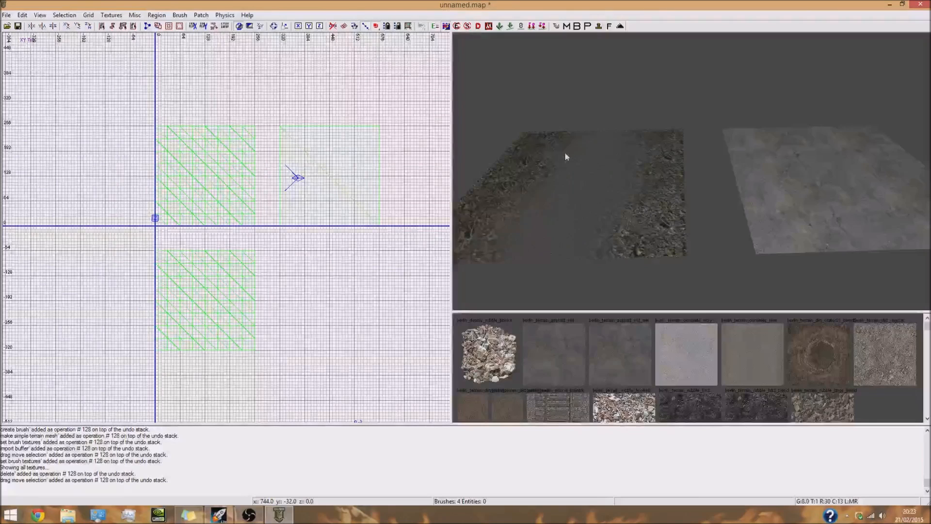
# Move the rubble blend layer back onto its asphalt base at the origin
pyautogui.keyDown('ctrl'); pyautogui.moveTo(627, 189); pyautogui.dragTo(575, 182, button='right'); pyautogui.keyUp('ctrl')
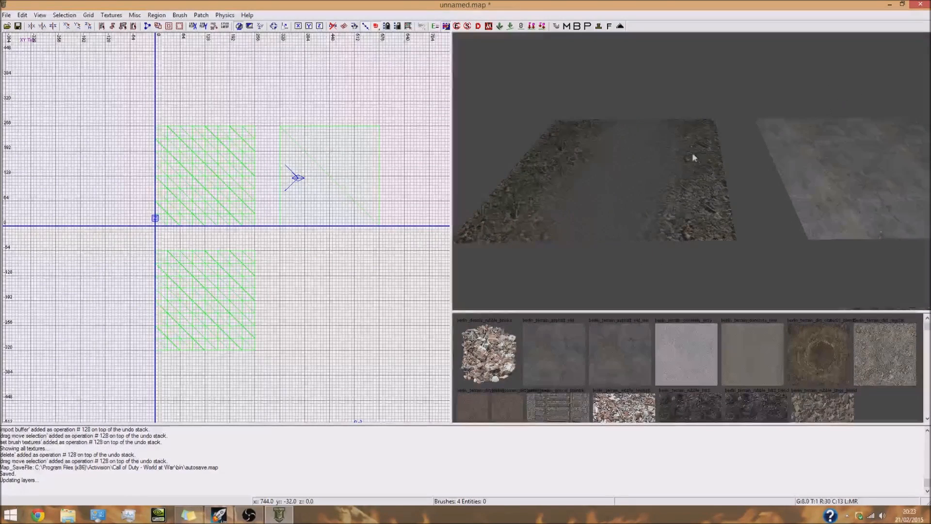
pyautogui.keyDown('shift'); pyautogui.click(696, 168); pyautogui.keyUp('shift')
pyautogui.moveTo(242, 265); pyautogui.dragTo(231, 164)
pyautogui.press('Escape')
pyautogui.keyDown('ctrl'); pyautogui.moveTo(580, 152); pyautogui.dragTo(652, 100, button='right'); pyautogui.keyUp('ctrl')
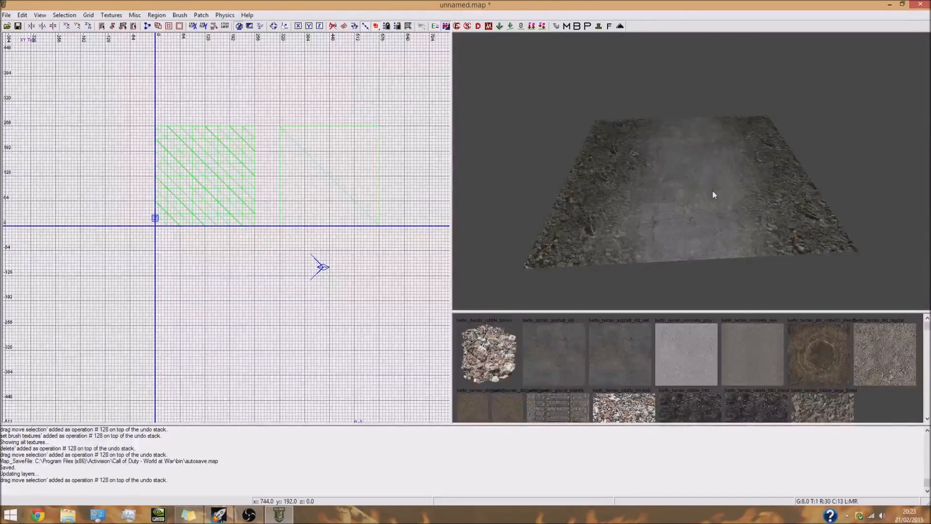
# Show the vertices of the road patch and examine how its subdivided grid carries the texture blend
pyautogui.keyDown('ctrl'); pyautogui.moveTo(712, 184); pyautogui.dragTo(651, 151, button='right'); pyautogui.keyUp('ctrl')
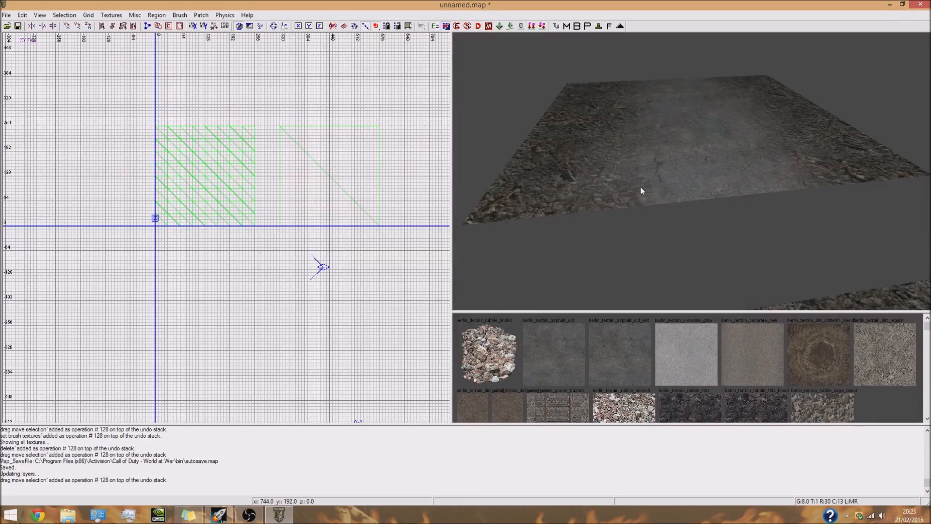
pyautogui.moveTo(673, 185); pyautogui.dragTo(670, 170, button='right')
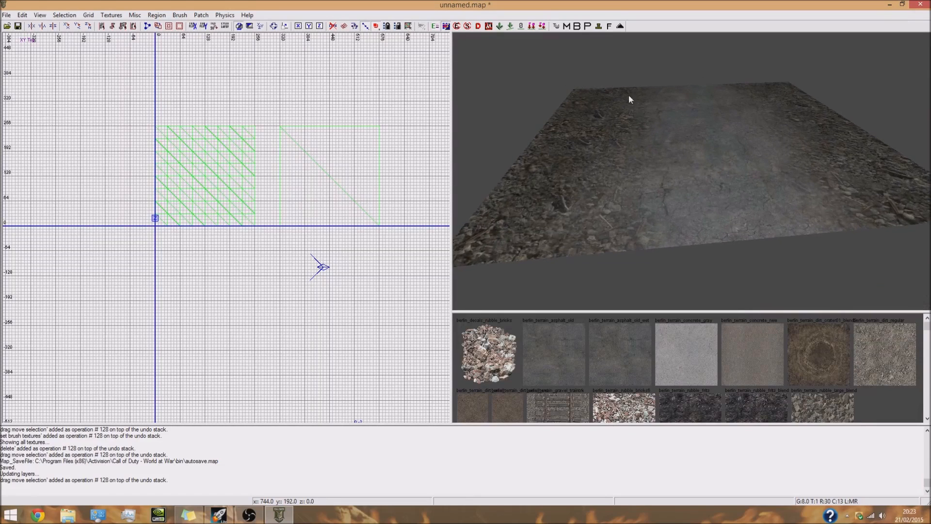
pyautogui.moveTo(669, 214); pyautogui.dragTo(643, 202, button='right')
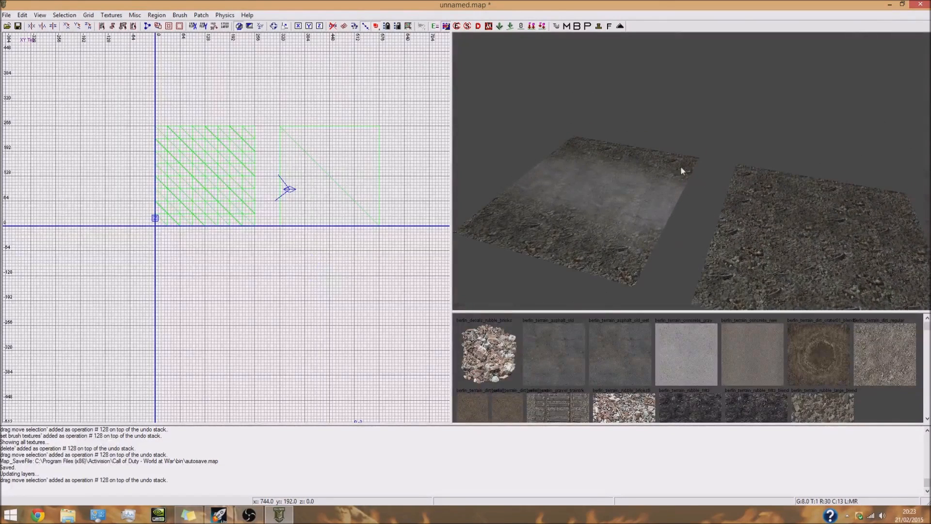
pyautogui.moveTo(675, 182); pyautogui.dragTo(661, 189, button='right')
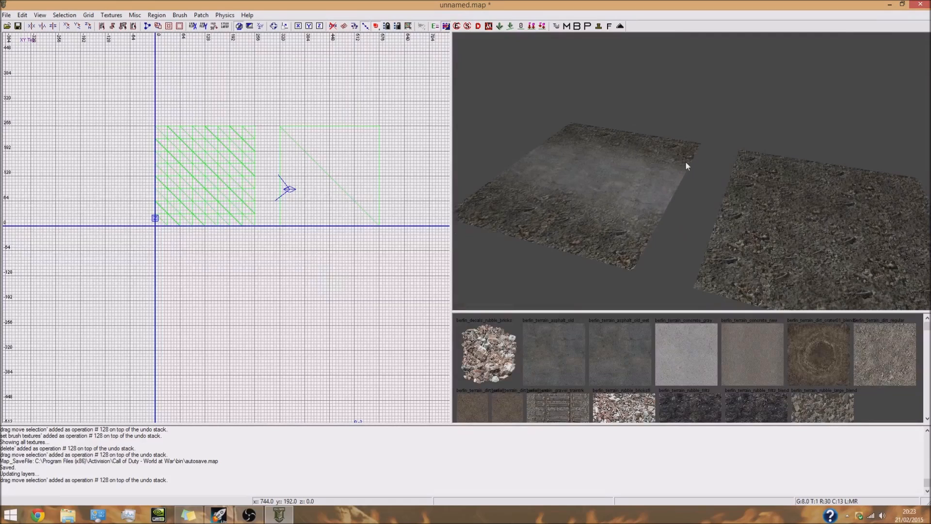
pyautogui.moveTo(690, 161); pyautogui.dragTo(691, 162, button='right')
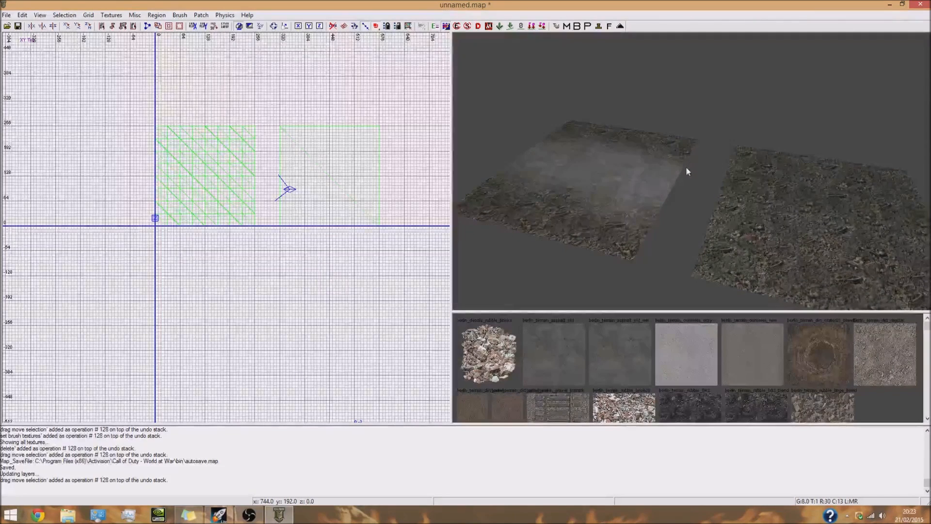
pyautogui.keyDown('shift'); pyautogui.click(680, 147); pyautogui.keyUp('shift')
pyautogui.moveTo(670, 182); pyautogui.dragTo(670, 179, button='right')
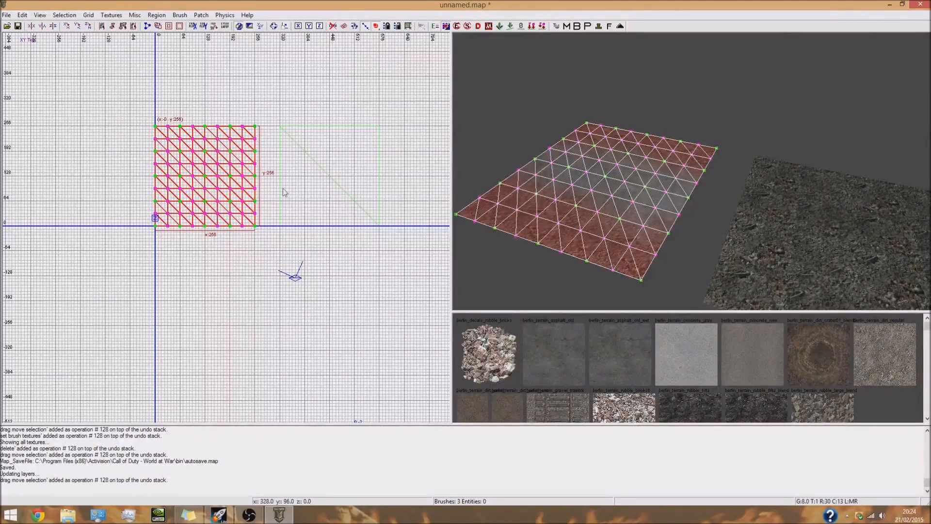
pyautogui.moveTo(606, 185); pyautogui.dragTo(641, 237, button='right')
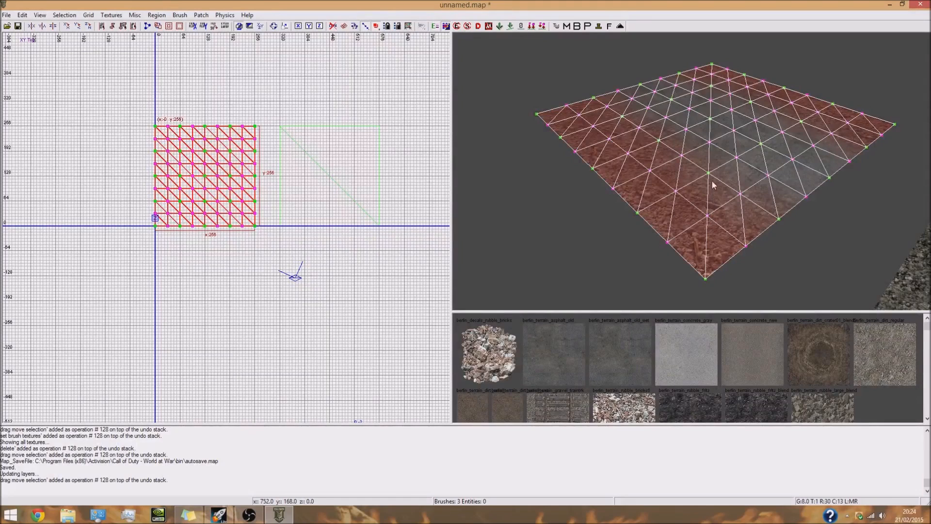
pyautogui.moveTo(795, 122); pyautogui.dragTo(778, 124, button='right')
pyautogui.moveTo(735, 98); pyautogui.dragTo(698, 117, button='right')
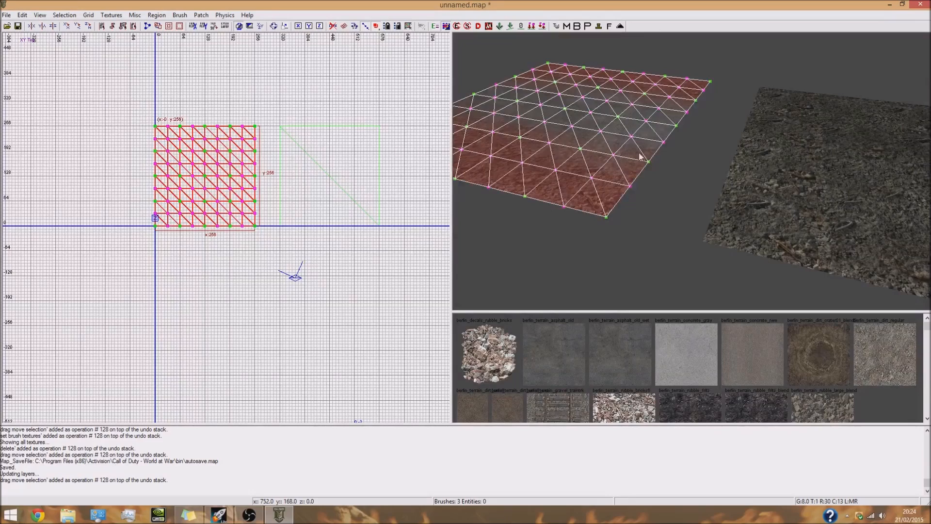
pyautogui.moveTo(674, 141); pyautogui.dragTo(676, 144, button='right')
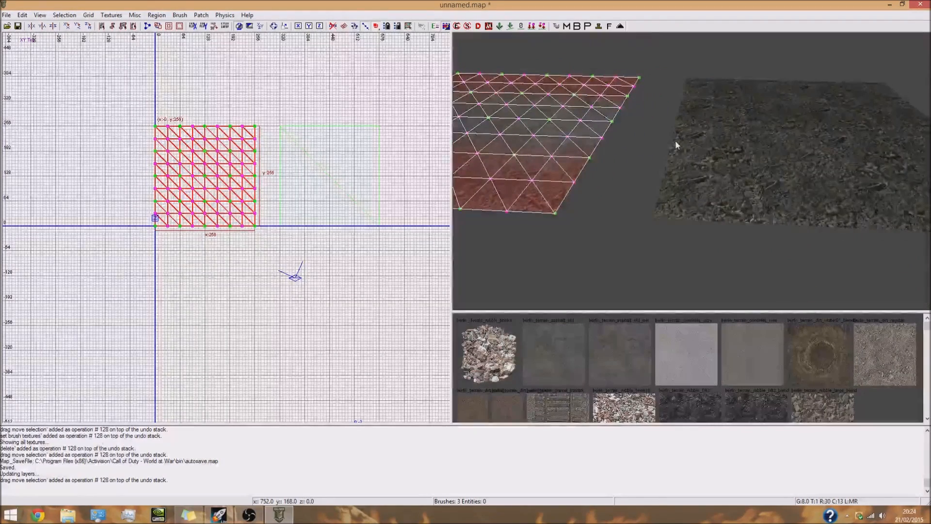
pyautogui.moveTo(675, 141); pyautogui.dragTo(699, 148, button='right')
pyautogui.press('Escape')
# In the XZ front view, separate the undivided patch's two layers so the rubble layer sits 8 units above its asphalt base
pyautogui.keyDown('shift'); pyautogui.click(700, 147); pyautogui.keyUp('shift')
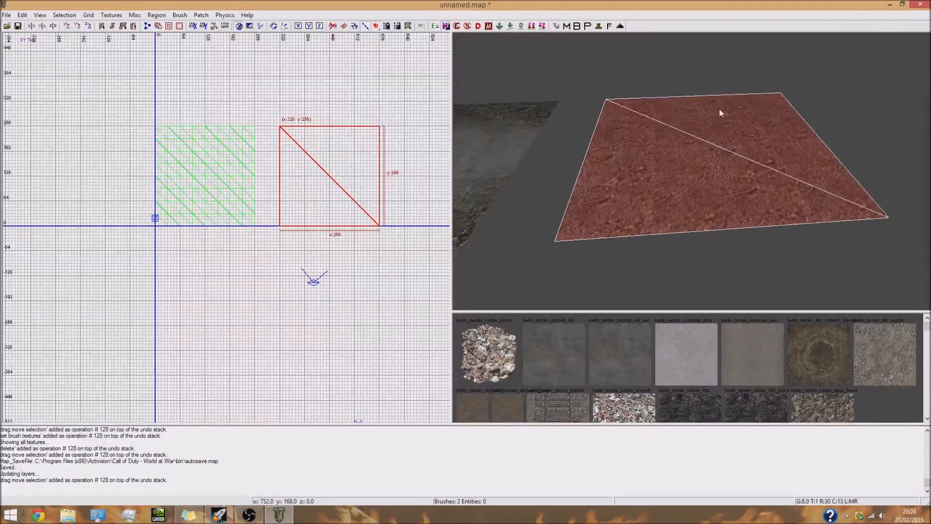
pyautogui.hotkey('ctrl', 'Tab')
pyautogui.scroll(5, 267, 231)
pyautogui.moveTo(281, 214); pyautogui.dragTo(282, 200)
pyautogui.moveTo(571, 190)
pyautogui.mouseDown(button='right')
pyautogui.moveTo(553, 209)
pyautogui.moveTo(569, 181)
pyautogui.mouseUp(button='right')
pyautogui.press('q')
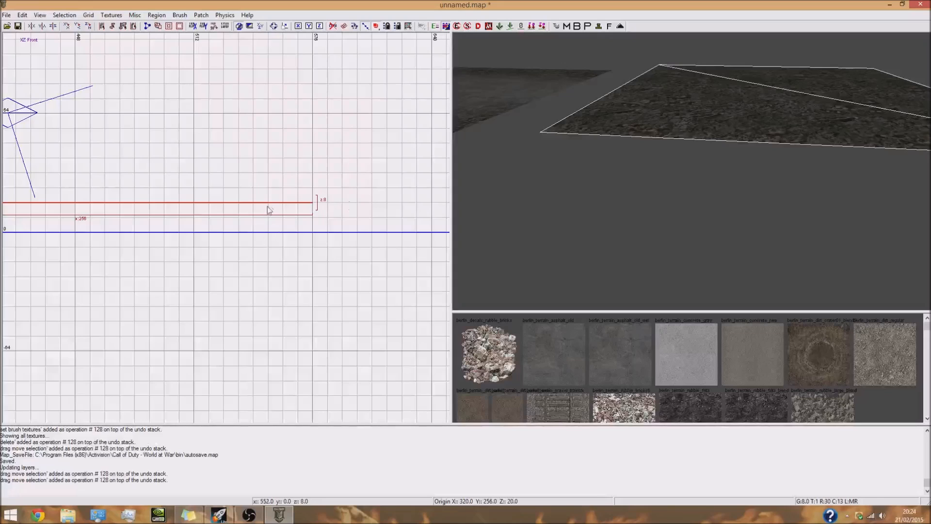
pyautogui.moveTo(267, 207); pyautogui.dragTo(268, 220)
pyautogui.press('Escape')
# Select the two separated layers of the undivided patch in turn to examine which is rubble and which is asphalt
pyautogui.moveTo(670, 193); pyautogui.dragTo(659, 189, button='right')
pyautogui.moveTo(646, 151); pyautogui.dragTo(639, 122, button='right')
pyautogui.keyDown('shift'); pyautogui.click(638, 121); pyautogui.keyUp('shift')
pyautogui.keyDown('shift'); pyautogui.click(635, 135); pyautogui.keyUp('shift')
pyautogui.keyDown('shift'); pyautogui.click(635, 115); pyautogui.keyUp('shift')
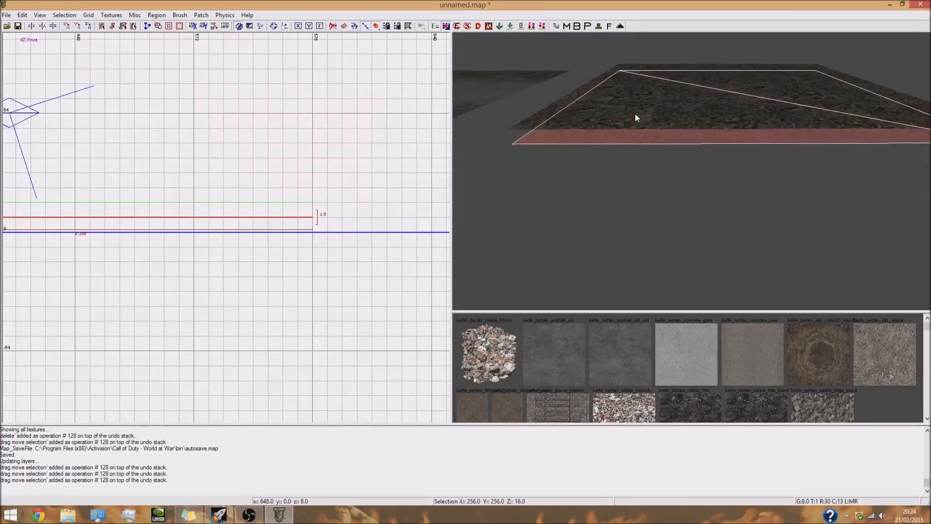
pyautogui.press('Escape')
pyautogui.moveTo(721, 119); pyautogui.dragTo(677, 136, button='right')
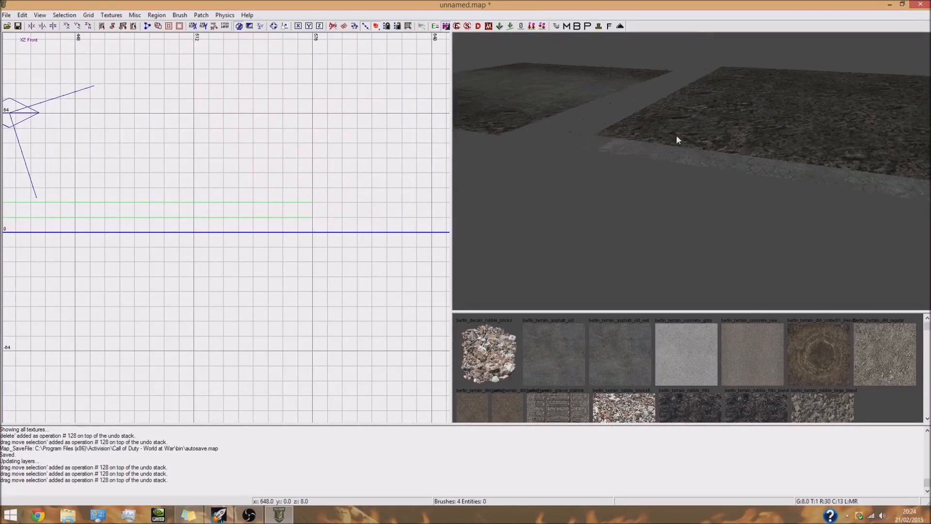
pyautogui.keyDown('shift'); pyautogui.click(668, 129); pyautogui.keyUp('shift')
pyautogui.keyDown('shift'); pyautogui.click(668, 129); pyautogui.keyUp('shift')
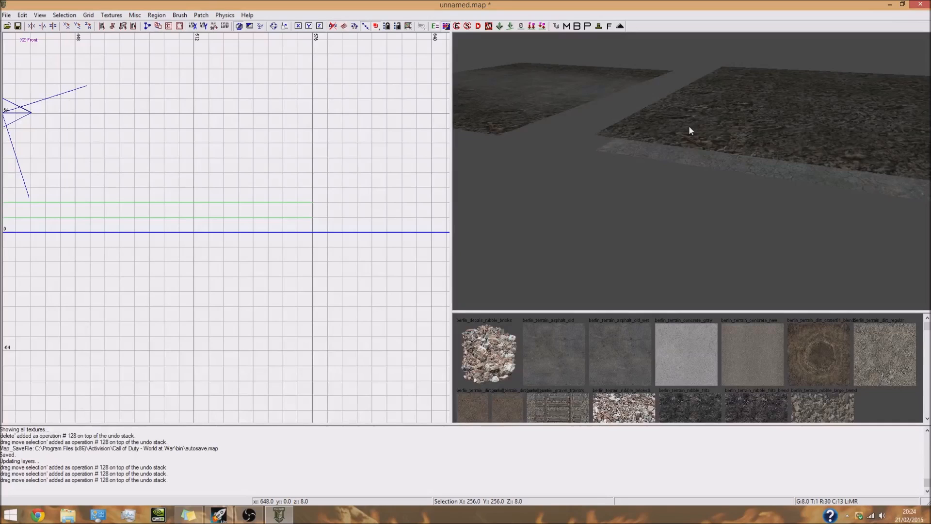
pyautogui.keyDown('shift'); pyautogui.click(690, 131); pyautogui.keyUp('shift')
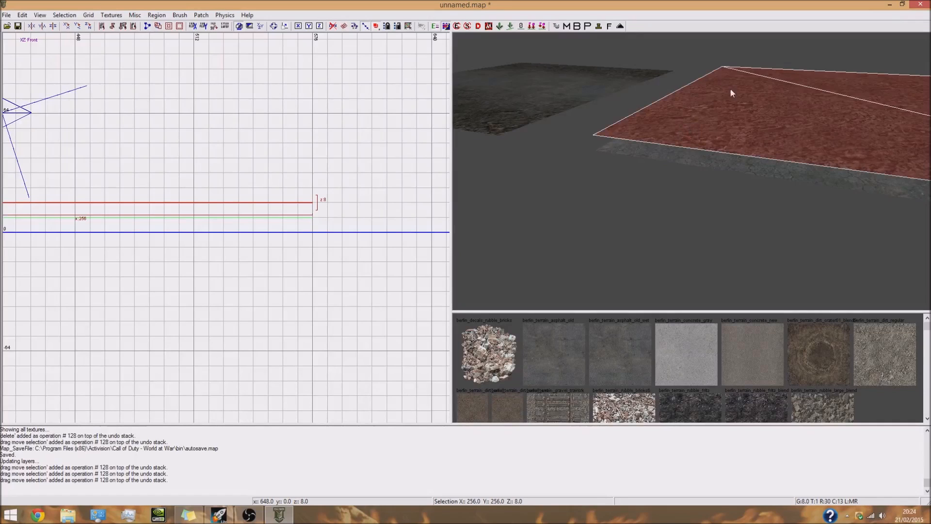
pyautogui.keyDown('shift'); pyautogui.click(714, 127); pyautogui.keyUp('shift')
pyautogui.rightClick(712, 129)
pyautogui.keyDown('shift'); pyautogui.click(671, 125); pyautogui.keyUp('shift')
pyautogui.press('Escape')
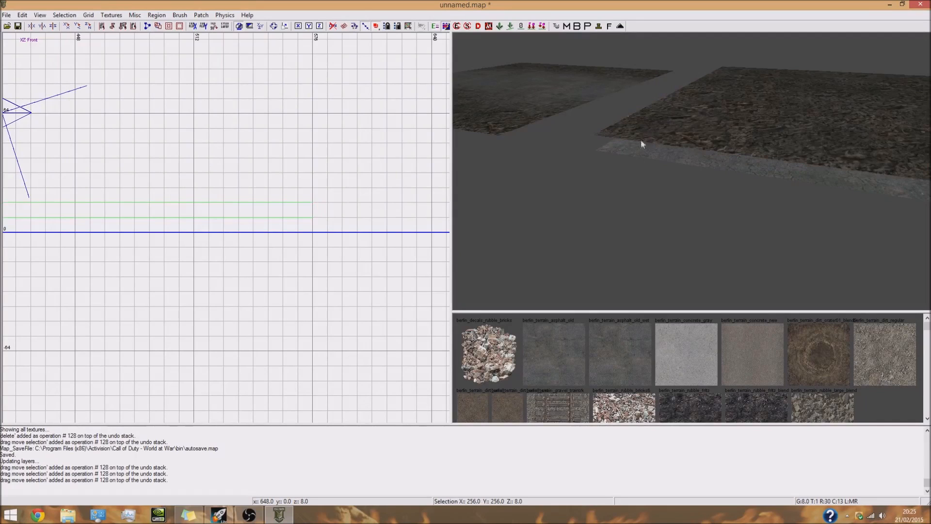
# Select only the raised rubble layer of the undivided patch
pyautogui.keyDown('shift'); pyautogui.click(637, 147); pyautogui.keyUp('shift')
pyautogui.keyDown('shift'); pyautogui.click(636, 147); pyautogui.keyUp('shift')
pyautogui.keyDown('shift'); pyautogui.click(642, 135); pyautogui.keyUp('shift')
pyautogui.keyDown('shift'); pyautogui.click(642, 135); pyautogui.keyUp('shift')
pyautogui.keyDown('shift'); pyautogui.click(643, 139); pyautogui.keyUp('shift')
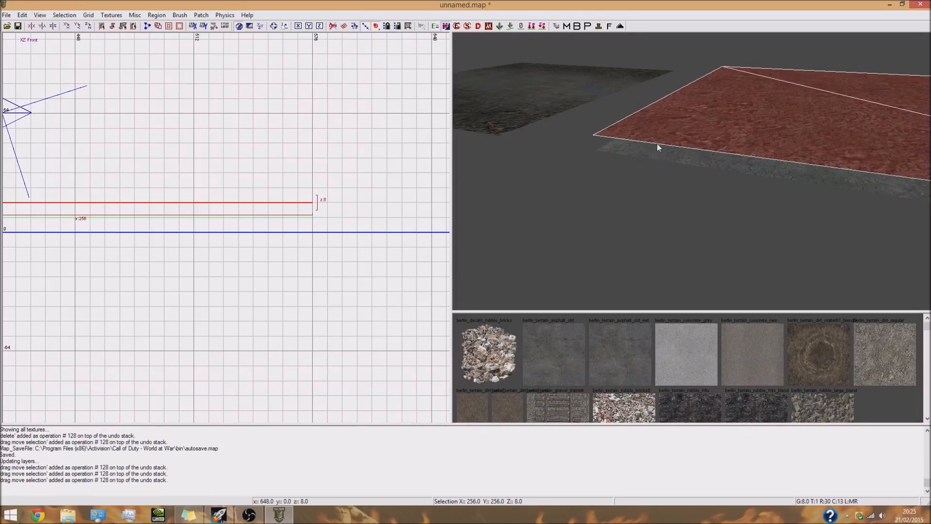
pyautogui.moveTo(308, 202)
pyautogui.mouseDown()
pyautogui.moveTo(307, 213)
pyautogui.moveTo(307, 201)
pyautogui.mouseUp()
pyautogui.moveTo(679, 195); pyautogui.dragTo(678, 194, button='right')
pyautogui.keyDown('shift'); pyautogui.click(677, 190); pyautogui.keyUp('shift')
pyautogui.keyDown('shift'); pyautogui.click(656, 187); pyautogui.keyUp('shift')
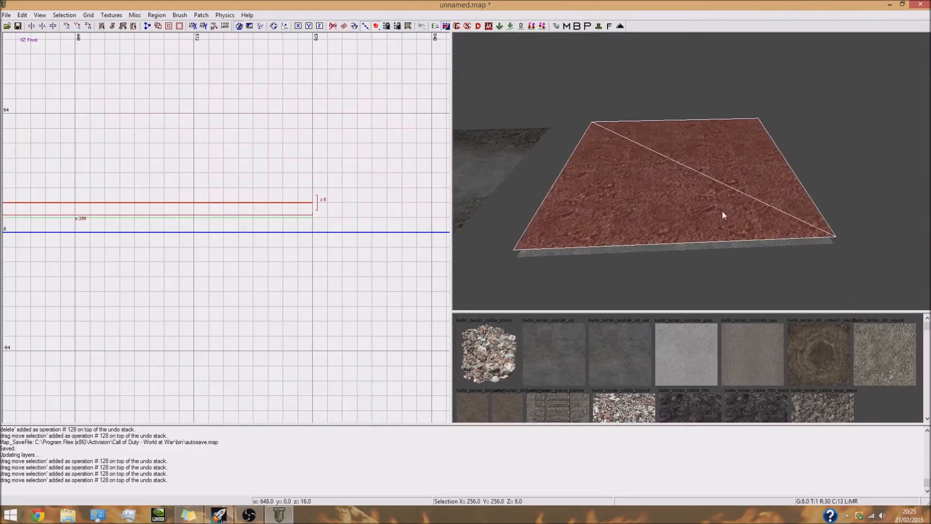
pyautogui.moveTo(722, 212); pyautogui.dragTo(693, 195, button='right')
pyautogui.moveTo(750, 189); pyautogui.dragTo(744, 194, button='right')
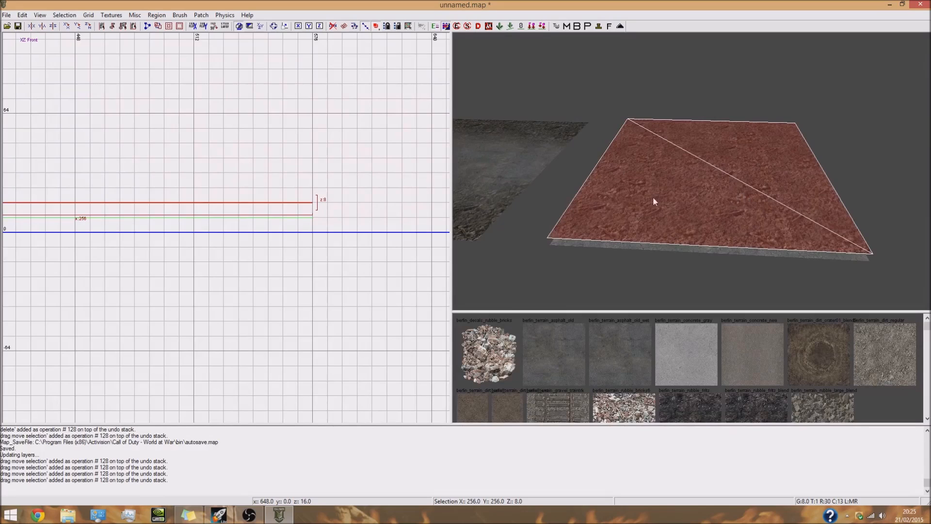
# With the Advanced Patch Editing Flatten and Alpha options, fade out parts of the raised rubble layer and restore its full opacity
pyautogui.press('y')
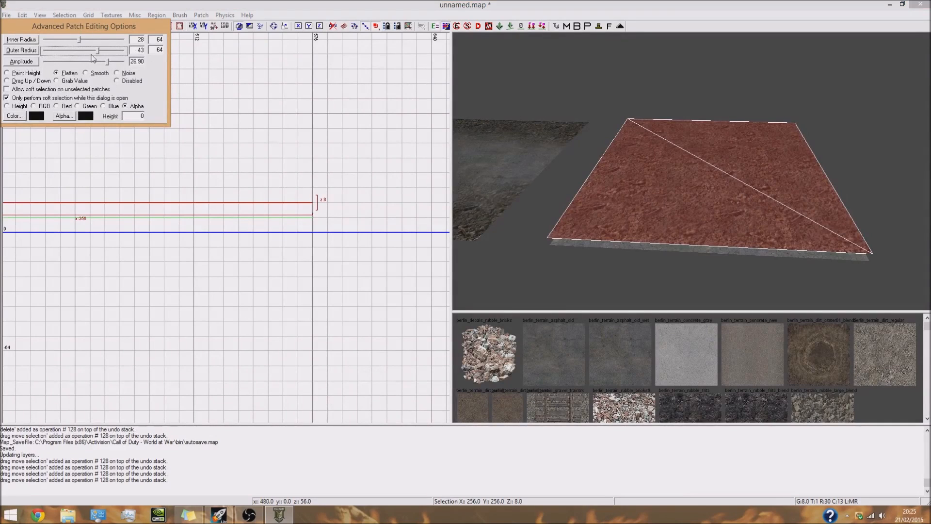
pyautogui.moveTo(691, 162); pyautogui.dragTo(696, 162, button='right')
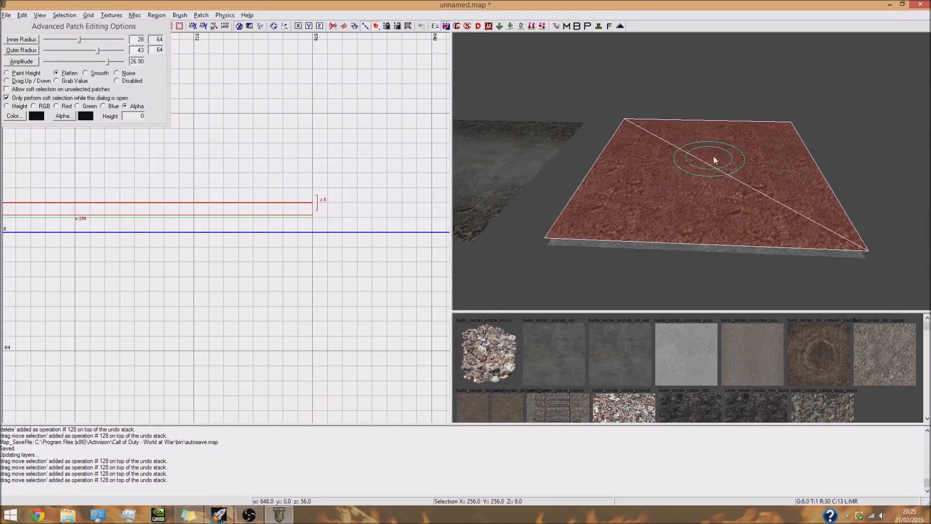
pyautogui.moveTo(717, 170); pyautogui.dragTo(656, 139)
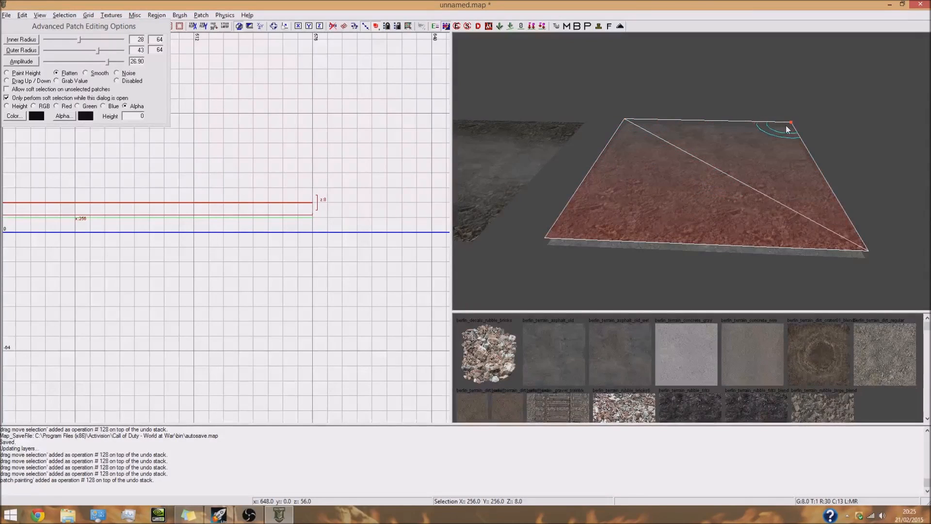
pyautogui.moveTo(830, 220)
pyautogui.mouseDown()
pyautogui.moveTo(837, 231)
pyautogui.moveTo(643, 193)
pyautogui.moveTo(573, 233)
pyautogui.moveTo(658, 164)
pyautogui.mouseUp()
pyautogui.moveTo(731, 176)
pyautogui.mouseDown()
pyautogui.moveTo(765, 143)
pyautogui.moveTo(800, 129)
pyautogui.moveTo(645, 129)
pyautogui.moveTo(603, 228)
pyautogui.moveTo(837, 222)
pyautogui.moveTo(619, 142)
pyautogui.moveTo(661, 150)
pyautogui.moveTo(584, 229)
pyautogui.moveTo(671, 163)
pyautogui.mouseUp()
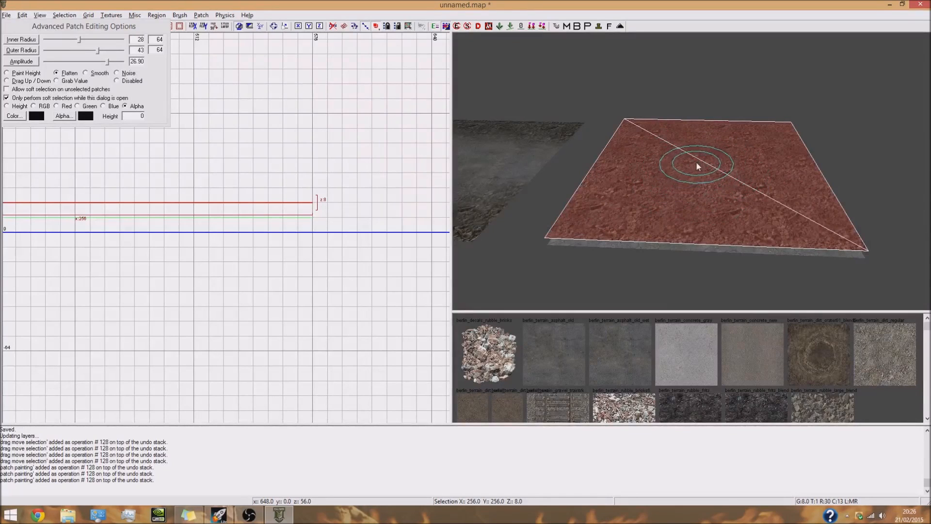
pyautogui.click(706, 147)
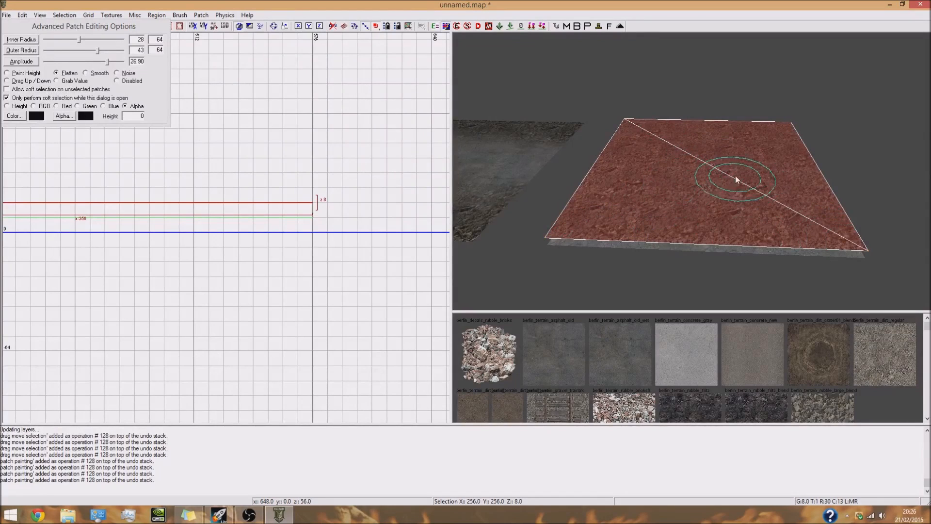
pyautogui.click(153, 101)
pyautogui.press('Escape')
# Lower the raised rubble layer 8 units back onto its asphalt base in the XZ front view
pyautogui.press('Escape')
pyautogui.keyDown('shift'); pyautogui.click(674, 198); pyautogui.keyUp('shift')
pyautogui.moveTo(235, 203); pyautogui.dragTo(236, 209)
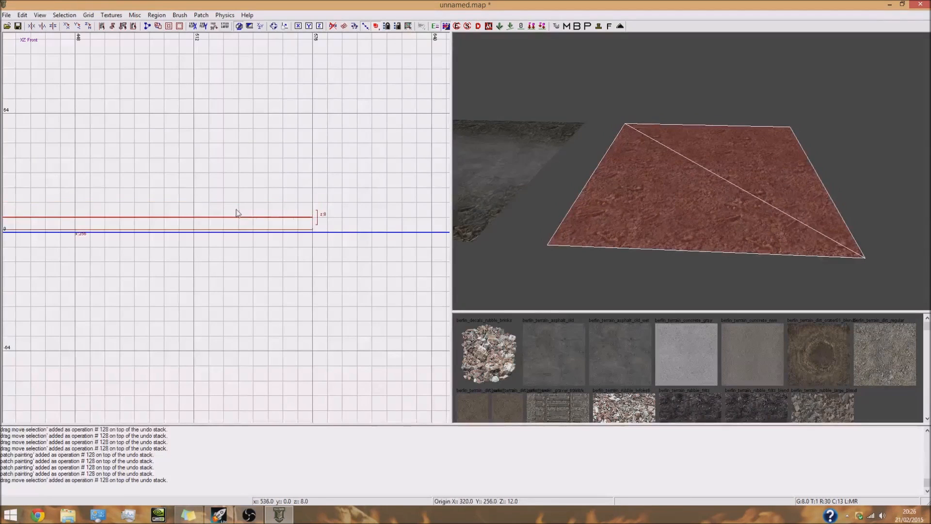
pyautogui.press('Escape')
# In the XY top view, create a 256 × 256 × 8 brush with its upper corner at X 640, Y 256, beside the undivided patch
pyautogui.keyDown('ctrl'); pyautogui.moveTo(650, 179); pyautogui.dragTo(679, 180, button='right'); pyautogui.keyUp('ctrl')
pyautogui.scroll(-8, 264, 216)
pyautogui.hotkey('ctrl', 'Tab')
pyautogui.hotkey('ctrl', 'Tab')
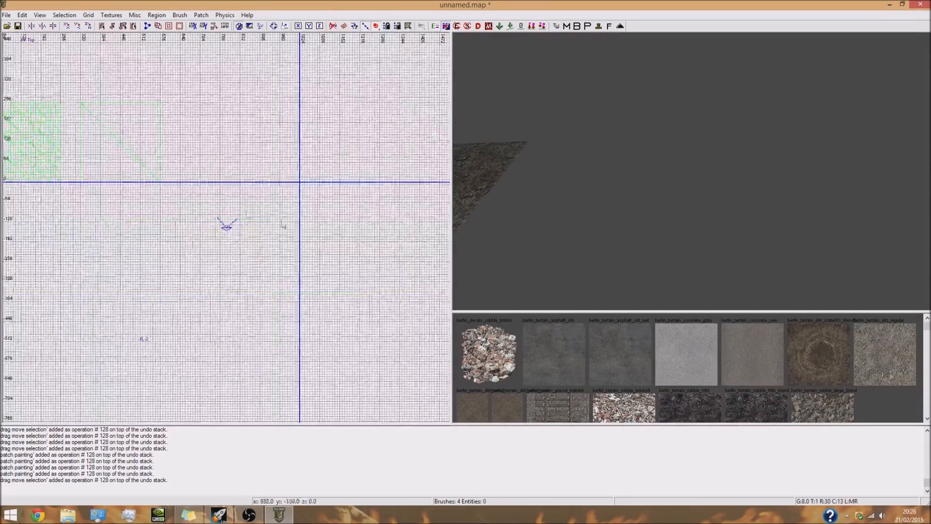
pyautogui.scroll(2, 197, 128)
pyautogui.moveTo(623, 107); pyautogui.dragTo(543, 104, button='right')
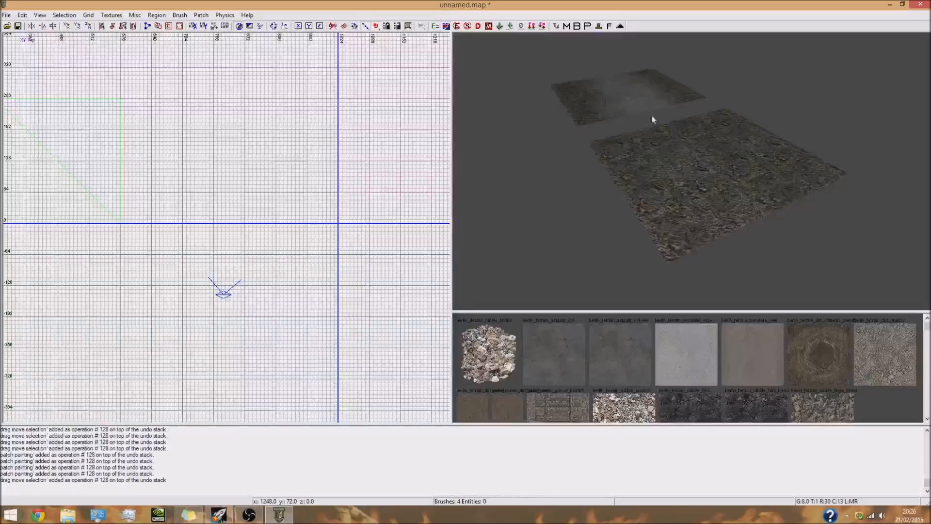
pyautogui.moveTo(626, 104); pyautogui.dragTo(542, 60, button='right')
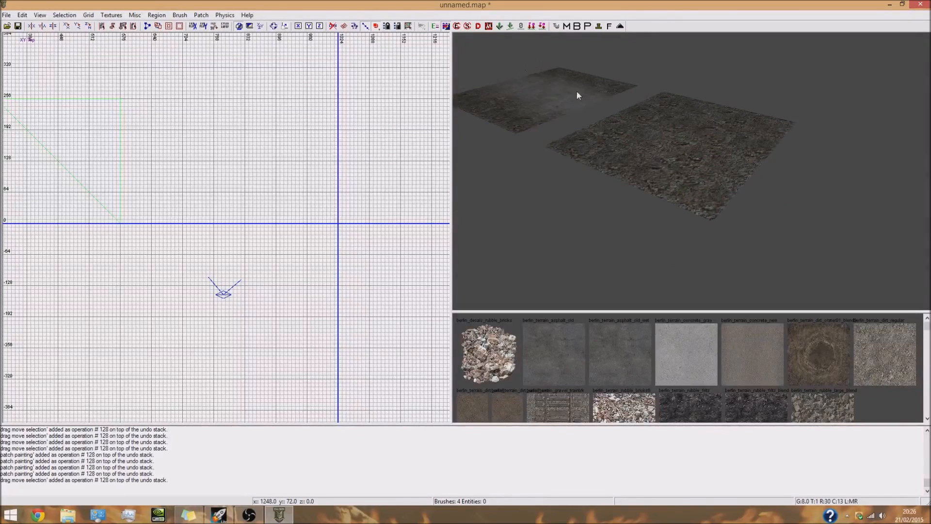
pyautogui.moveTo(701, 129); pyautogui.dragTo(785, 134, button='right')
pyautogui.scroll(-4, 244, 187)
pyautogui.scroll(5, 232, 178)
pyautogui.moveTo(154, 97)
pyautogui.mouseDown()
pyautogui.moveTo(296, 211)
pyautogui.moveTo(322, 250)
pyautogui.moveTo(309, 253)
pyautogui.mouseUp()
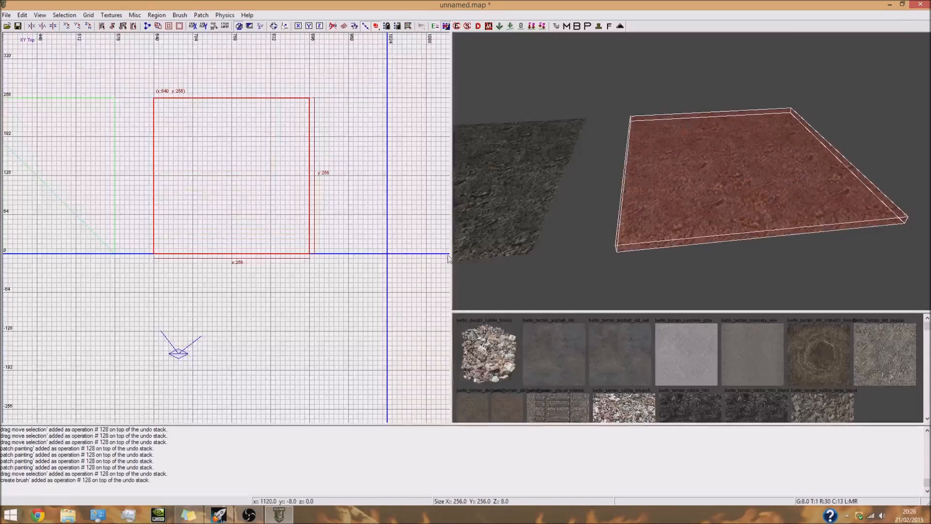
# Convert the selected brush into a simple terrain patch divided into 8 × 8 cells
pyautogui.click(201, 15)
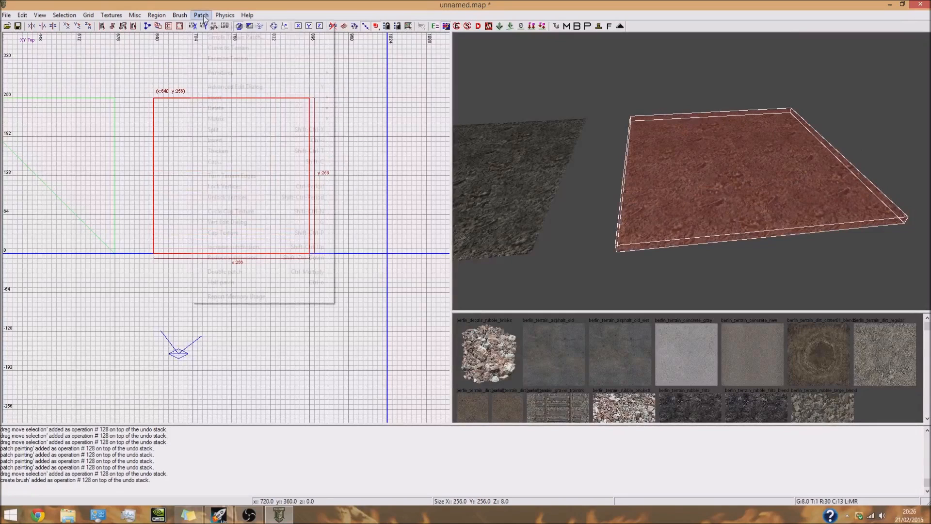
pyautogui.click(222, 41)
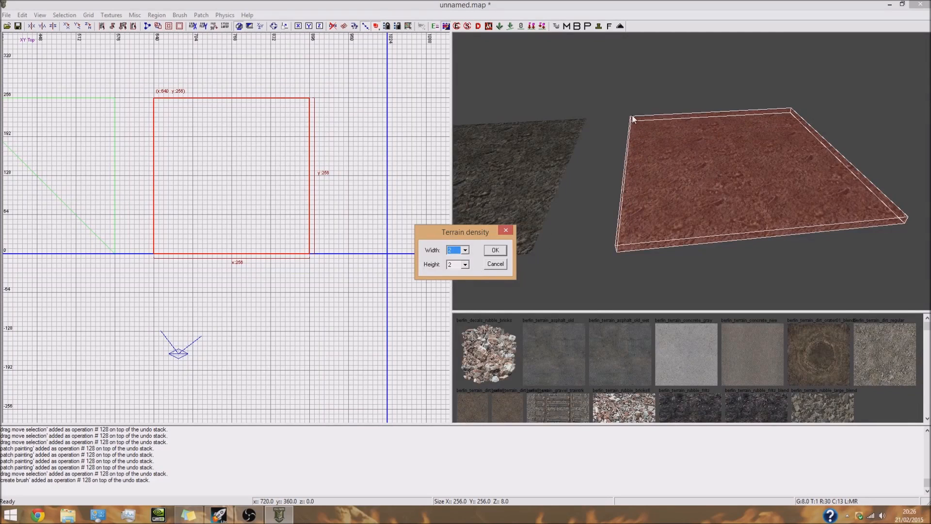
pyautogui.click(464, 249)
pyautogui.click(451, 303)
pyautogui.click(465, 264)
pyautogui.click(450, 318)
pyautogui.click(495, 253)
# Compare the new divided patch with the existing blended and undivided patches in the 3D view
pyautogui.moveTo(679, 235); pyautogui.dragTo(679, 235, button='right')
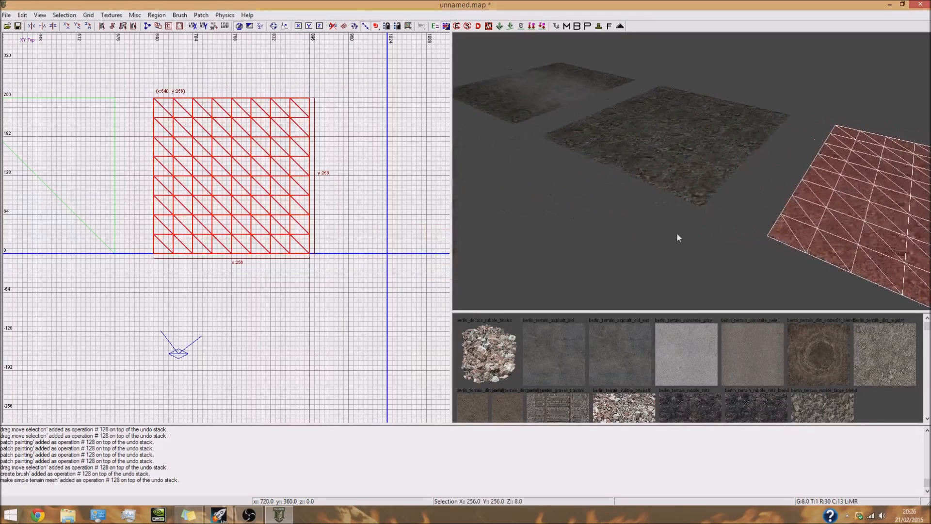
pyautogui.moveTo(547, 76); pyautogui.dragTo(573, 108, button='right')
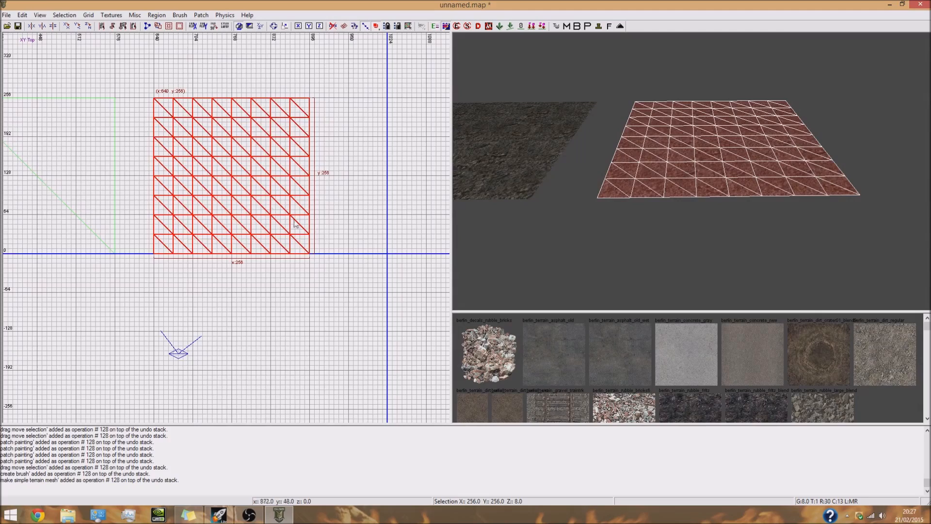
pyautogui.scroll(-2, 240, 194)
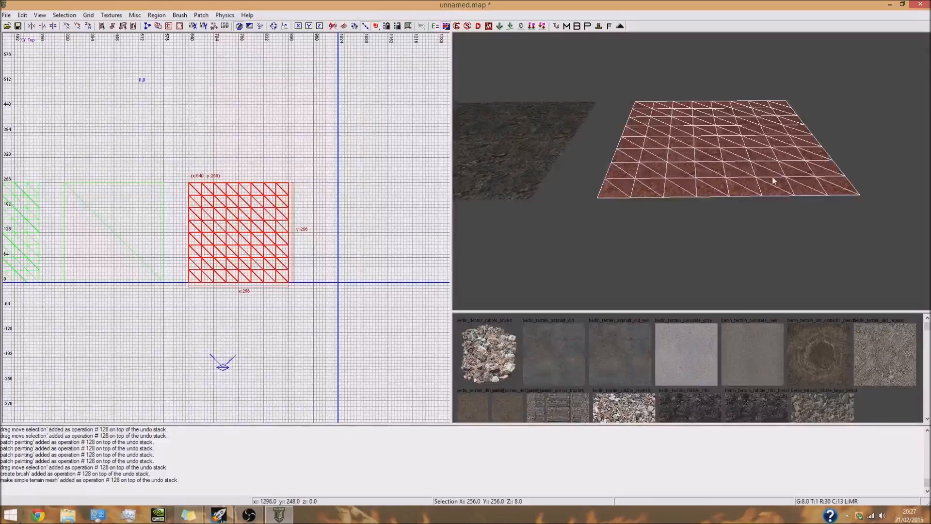
pyautogui.moveTo(770, 186); pyautogui.dragTo(763, 184, button='right')
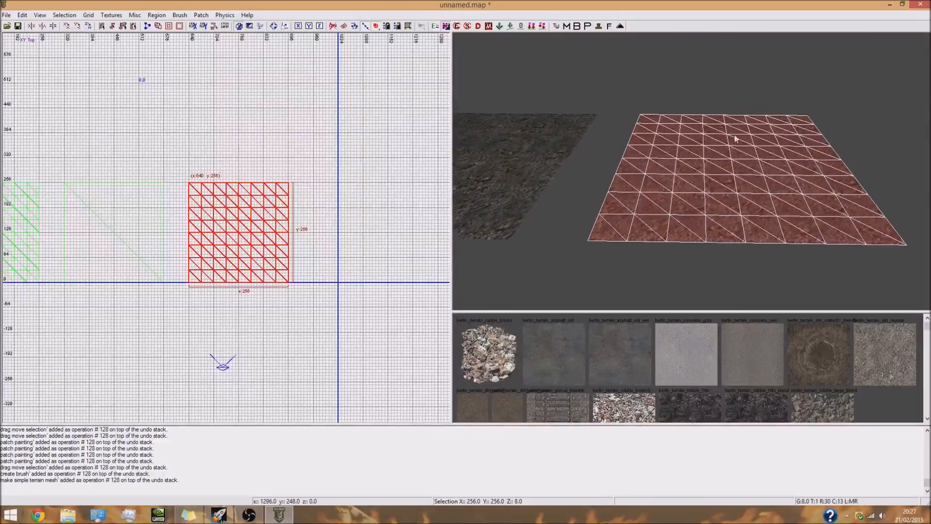
pyautogui.keyDown('ctrl'); pyautogui.moveTo(706, 180); pyautogui.dragTo(709, 178, button='right'); pyautogui.keyUp('ctrl')
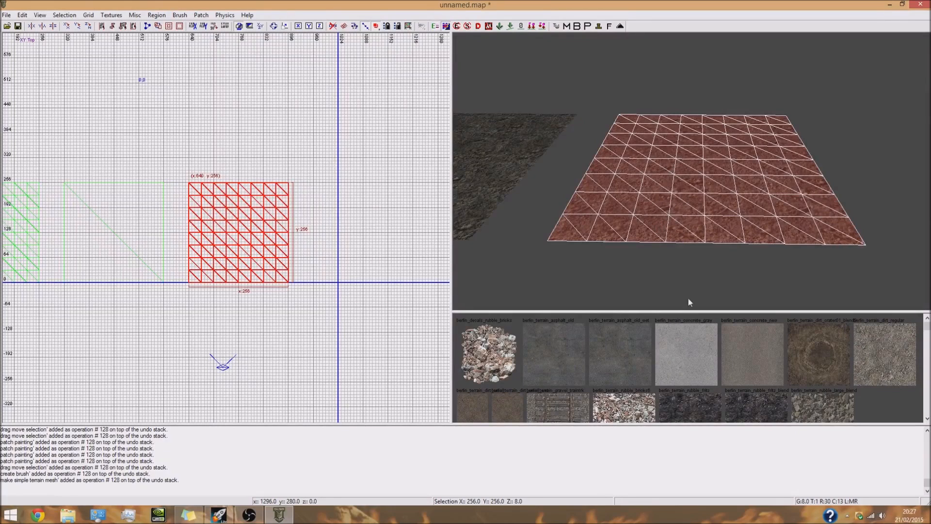
pyautogui.moveTo(689, 299); pyautogui.dragTo(640, 213, button='right')
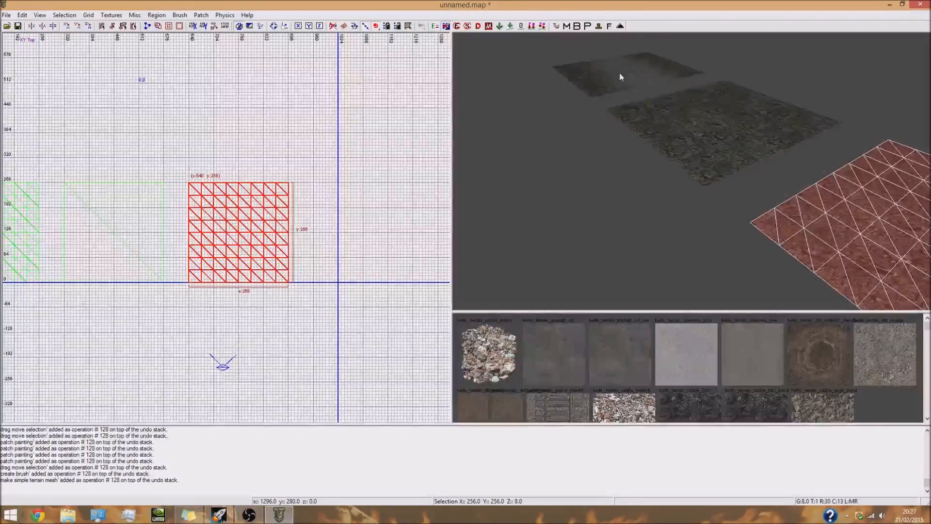
pyautogui.moveTo(619, 73); pyautogui.dragTo(615, 95, button='right')
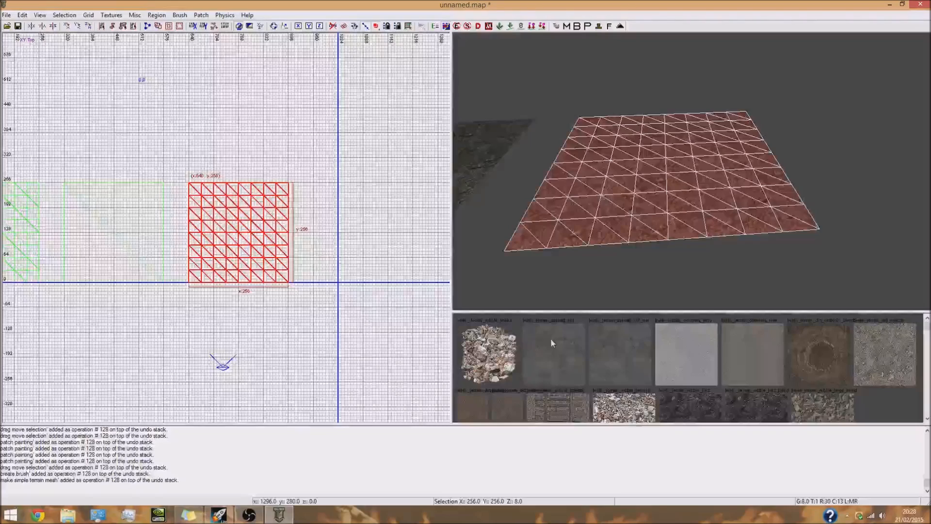
# Texture the new patch with berlin_terrain_asphalt_old, and duplicate it in place at X 640, Y 256
pyautogui.click(561, 350)
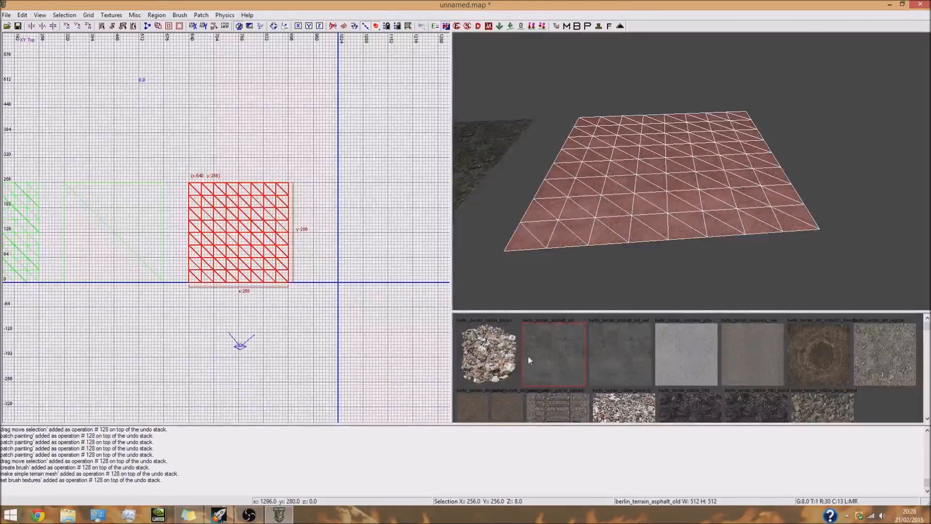
pyautogui.click(559, 342)
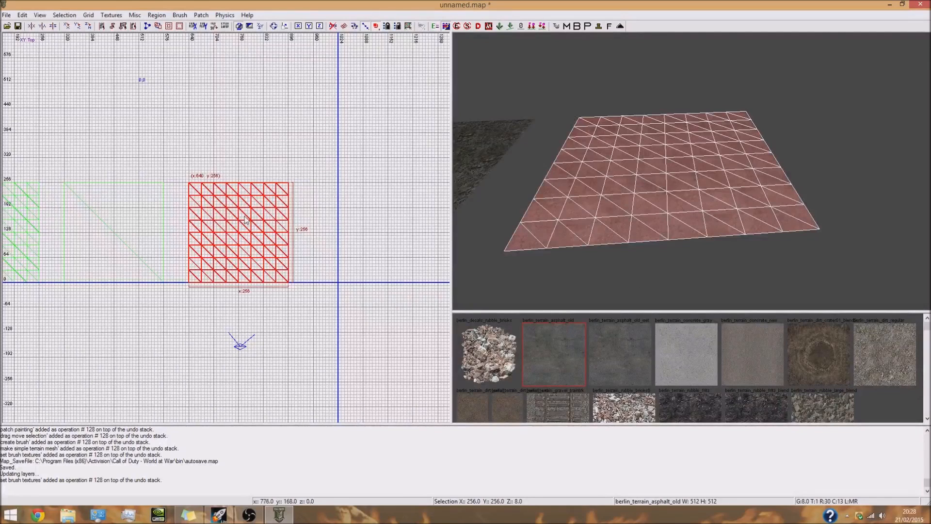
pyautogui.hotkey('ctrl', 'v')
pyautogui.moveTo(249, 224)
pyautogui.mouseDown()
pyautogui.moveTo(252, 236)
pyautogui.moveTo(251, 227)
pyautogui.mouseUp()
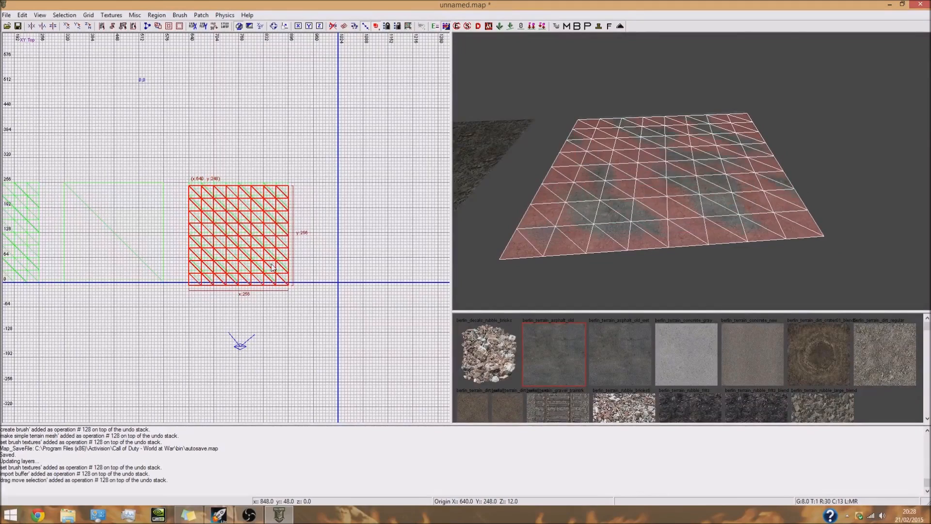
pyautogui.moveTo(273, 267); pyautogui.dragTo(273, 265)
# Raise the duplicated patch 8 units above the asphalt base in the XZ front view
pyautogui.hotkey('ctrl', 'Tab')
pyautogui.scroll(5, 263, 230)
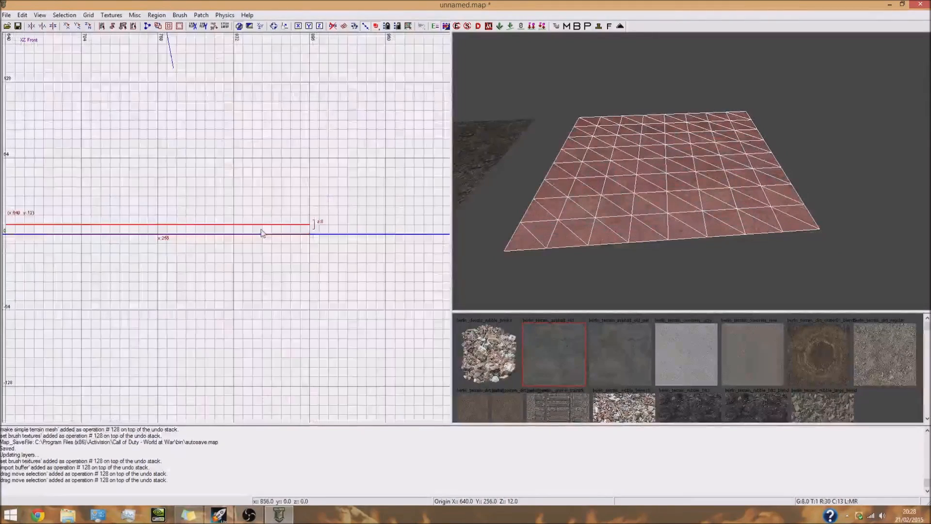
pyautogui.moveTo(264, 219); pyautogui.dragTo(264, 211)
# Texture only the raised duplicate with berlin_terrain_rubble_tiny_blend and clear the selection
pyautogui.moveTo(649, 175); pyautogui.dragTo(605, 142, button='right')
pyautogui.press('Escape')
pyautogui.keyDown('shift'); pyautogui.click(621, 114); pyautogui.keyUp('shift')
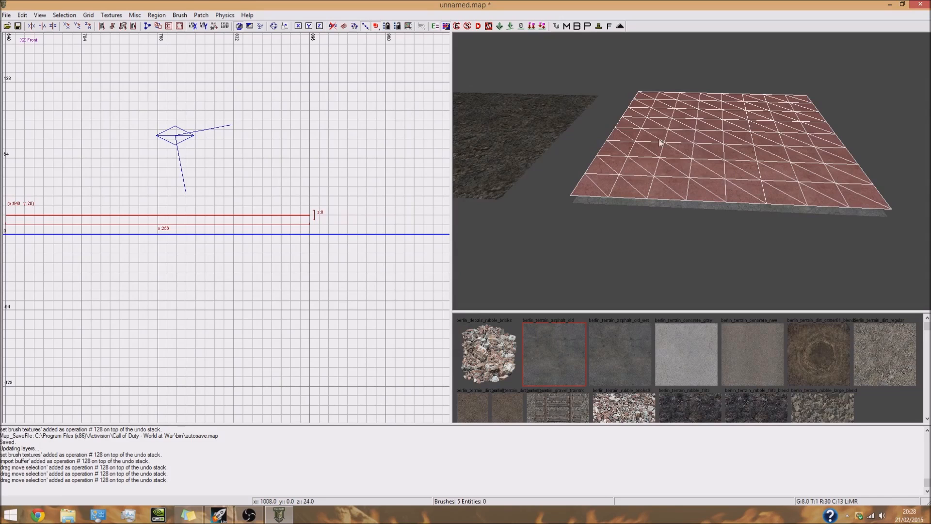
pyautogui.scroll(-2, 673, 371)
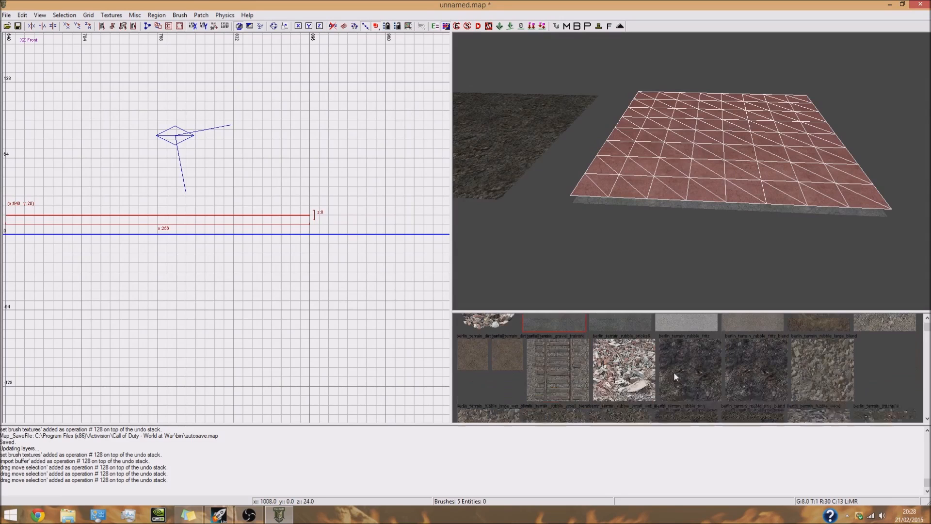
pyautogui.moveTo(688, 189); pyautogui.dragTo(645, 190, button='right')
pyautogui.moveTo(640, 76); pyautogui.dragTo(654, 87, button='right')
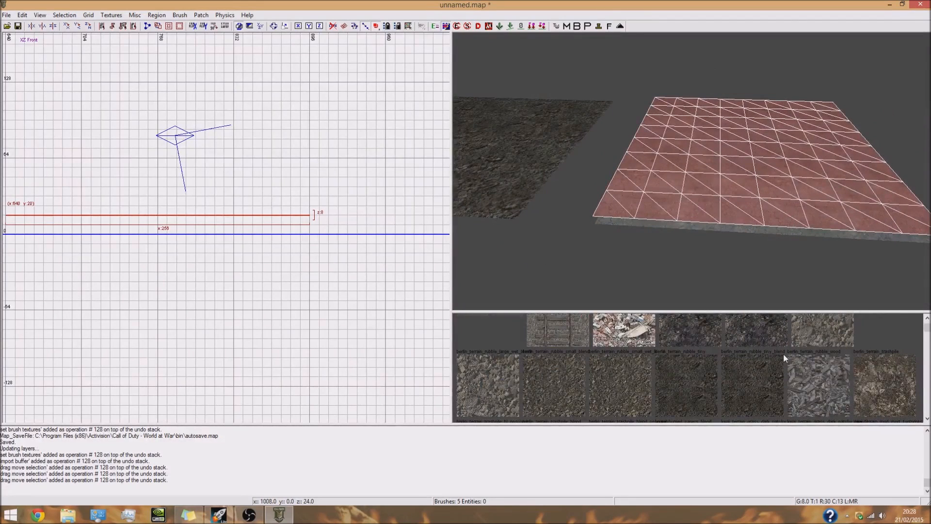
pyautogui.click(757, 385)
pyautogui.moveTo(717, 266)
pyautogui.mouseDown(button='right')
pyautogui.moveTo(702, 249)
pyautogui.moveTo(710, 240)
pyautogui.mouseUp(button='right')
pyautogui.press('Escape')
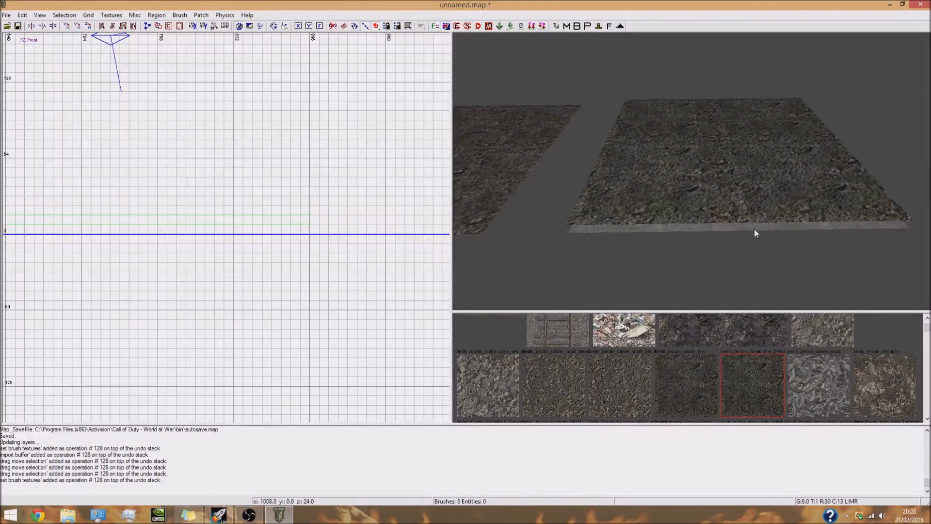
# Select the raised rubble layer of the new patch and open the Advanced Patch Editing Options
pyautogui.moveTo(751, 232); pyautogui.dragTo(735, 237, button='right')
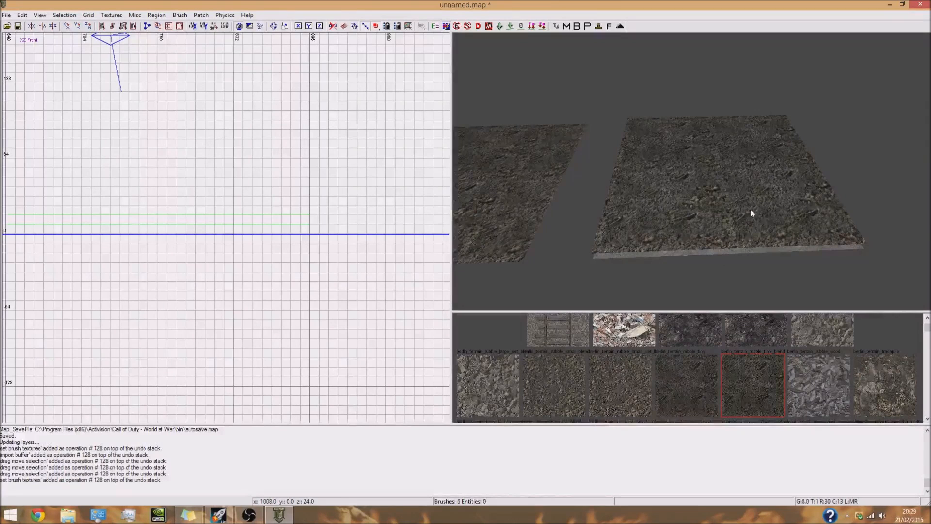
pyautogui.keyDown('shift'); pyautogui.click(741, 160); pyautogui.keyUp('shift')
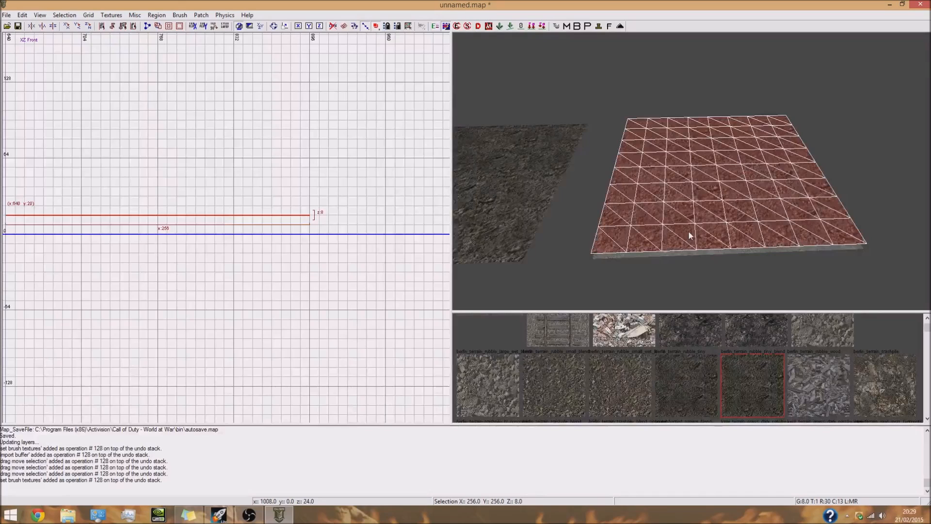
pyautogui.press('y')
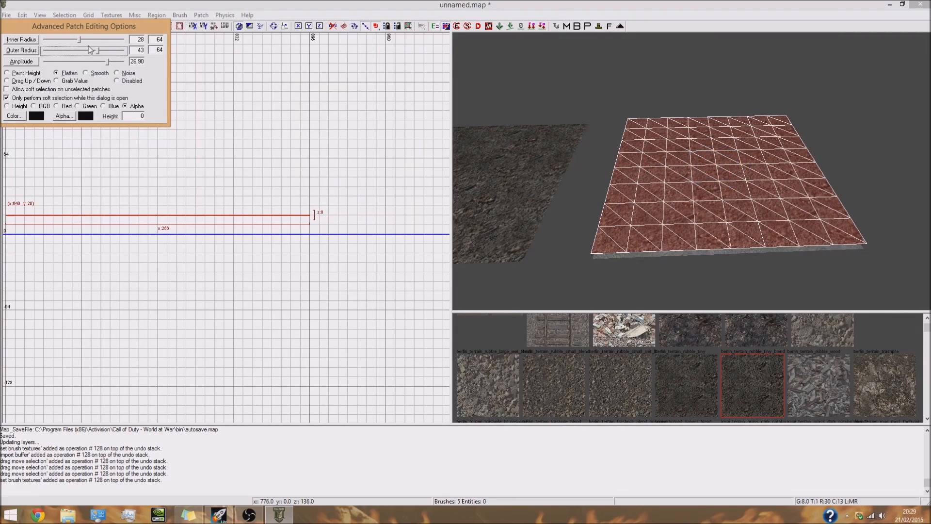
# Try different painting radii on the rubble layer, including inner 55 with outer 64 and inner 11 with outer 30
pyautogui.moveTo(96, 54); pyautogui.dragTo(102, 53)
pyautogui.click(81, 43)
pyautogui.moveTo(76, 43); pyautogui.dragTo(78, 43)
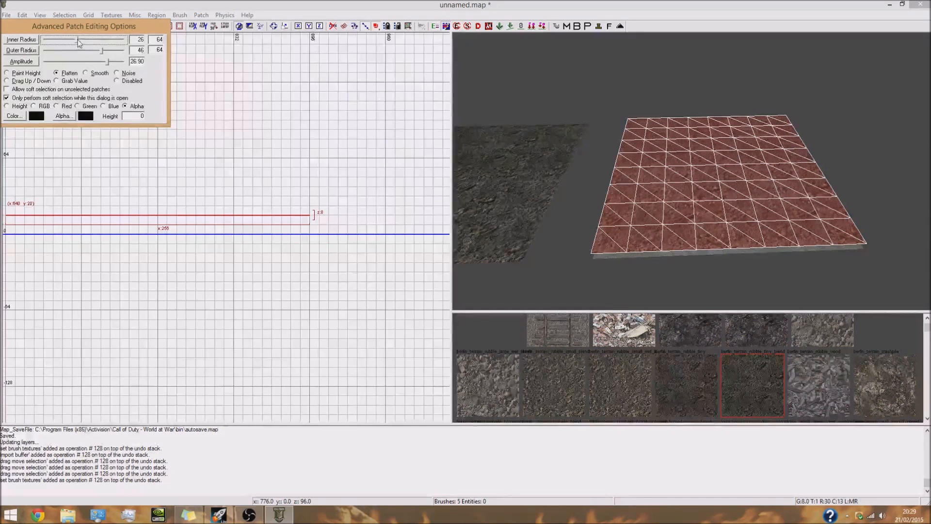
pyautogui.click(98, 51)
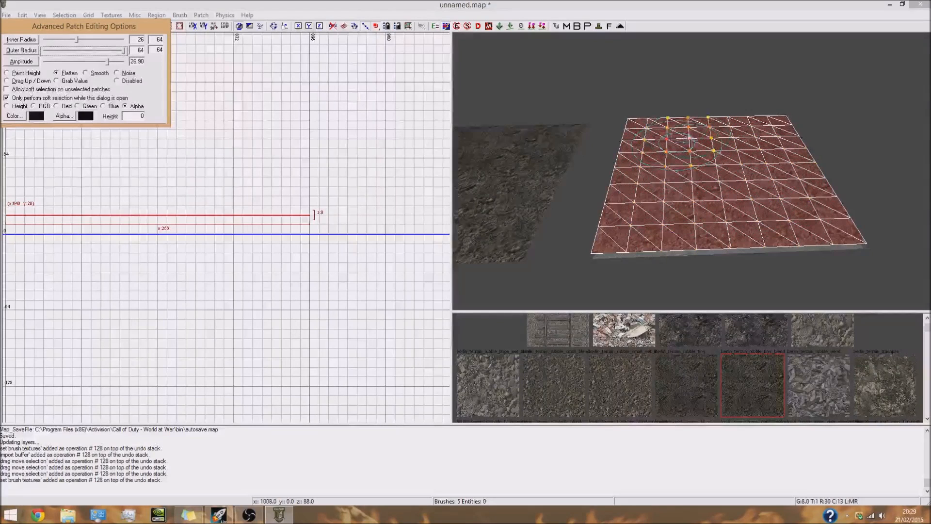
pyautogui.moveTo(79, 44); pyautogui.dragTo(95, 45)
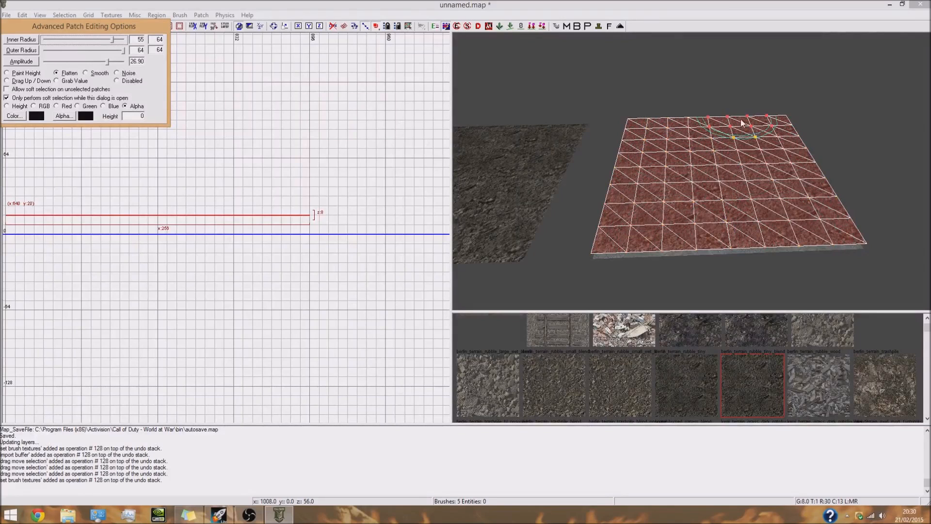
pyautogui.moveTo(69, 41); pyautogui.dragTo(59, 41)
pyautogui.moveTo(123, 50); pyautogui.dragTo(69, 51)
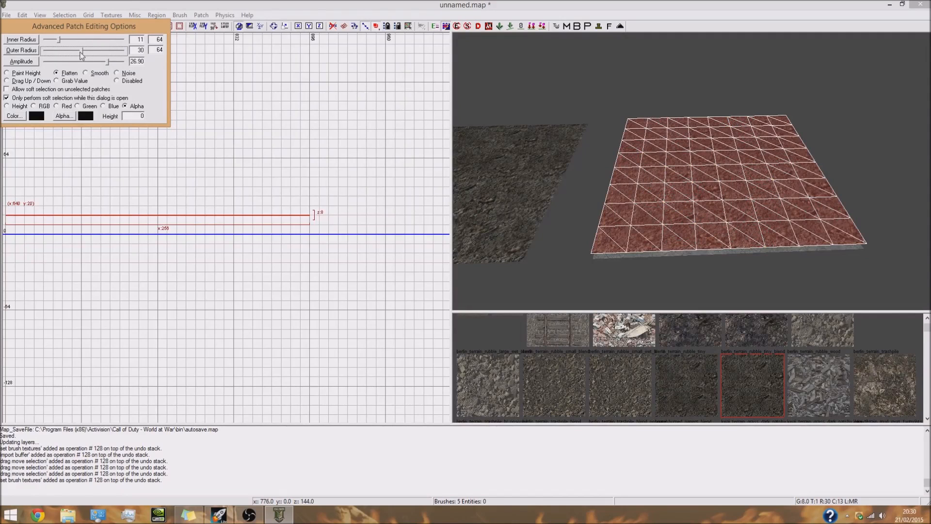
# Set the painting inner radius to 25, the outer radius to 35 and the amplitude to 1
pyautogui.moveTo(85, 55); pyautogui.dragTo(68, 44)
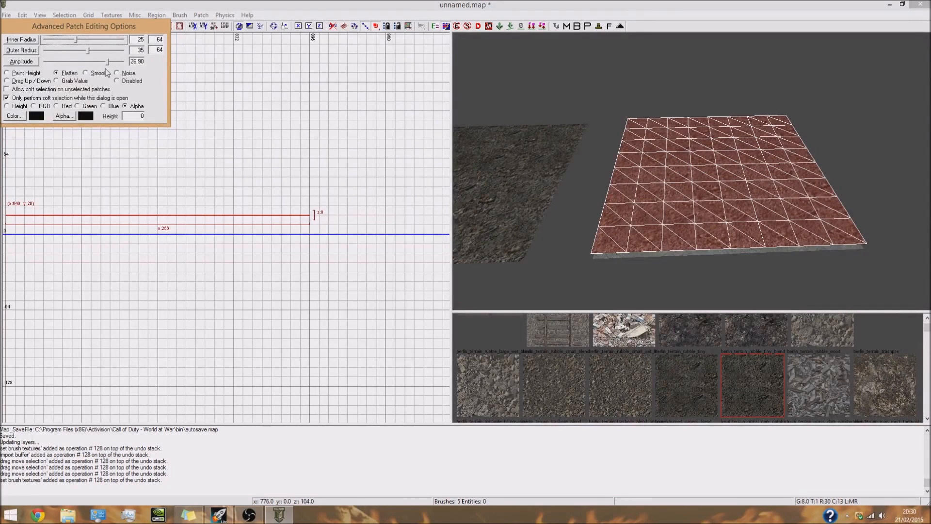
pyautogui.moveTo(110, 63); pyautogui.dragTo(136, 64)
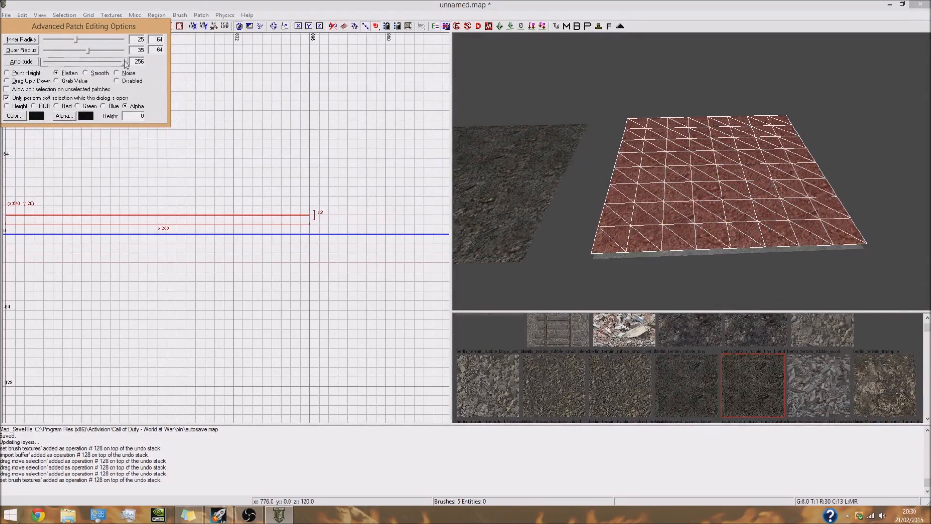
pyautogui.moveTo(49, 63); pyautogui.dragTo(45, 62)
pyautogui.moveTo(49, 64); pyautogui.dragTo(104, 71)
pyautogui.moveTo(99, 72); pyautogui.dragTo(82, 73)
# Paint zero alpha across the centre and much of the rubble layer to reveal the asphalt beneath
pyautogui.click(708, 130)
pyautogui.moveTo(708, 130)
pyautogui.mouseDown()
pyautogui.moveTo(693, 157)
pyautogui.moveTo(715, 203)
pyautogui.moveTo(770, 253)
pyautogui.mouseUp()
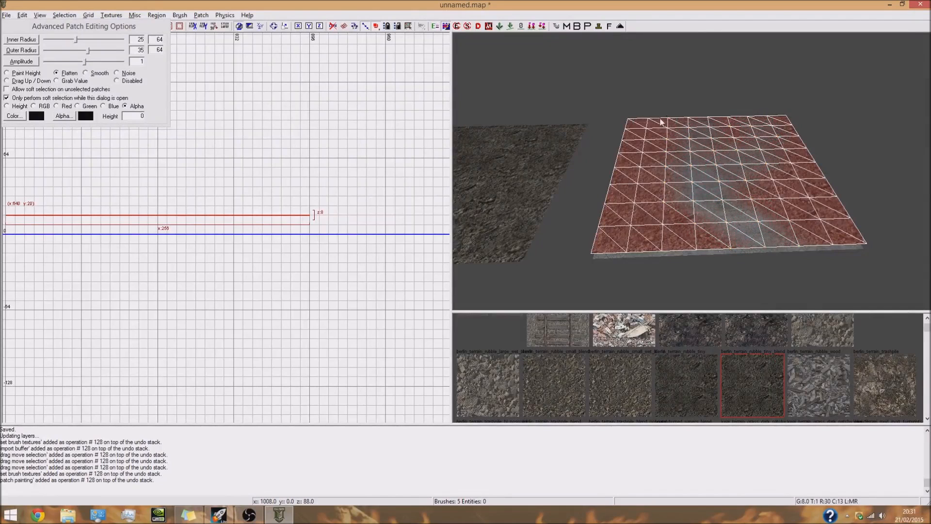
pyautogui.moveTo(663, 189)
pyautogui.mouseDown()
pyautogui.moveTo(790, 181)
pyautogui.moveTo(825, 223)
pyautogui.moveTo(670, 153)
pyautogui.moveTo(734, 133)
pyautogui.moveTo(825, 147)
pyautogui.mouseUp()
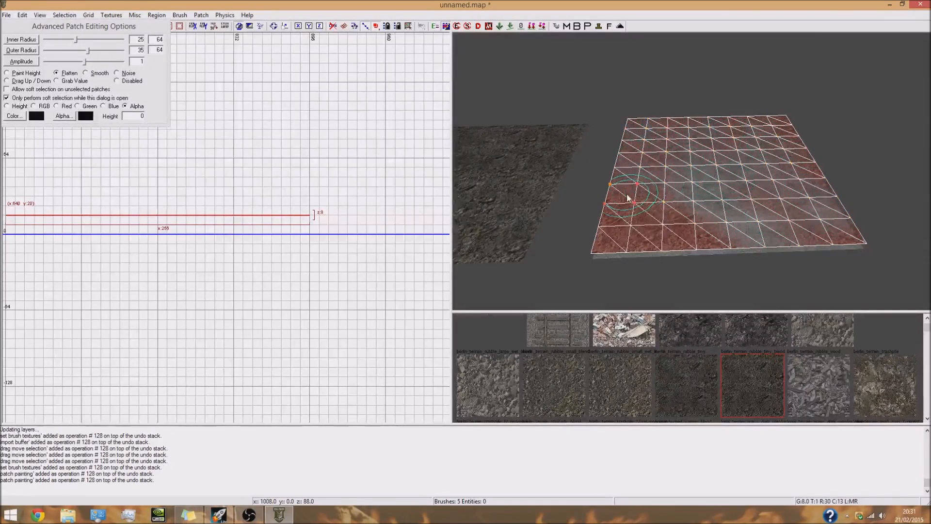
pyautogui.moveTo(709, 228)
pyautogui.mouseDown(button='right')
pyautogui.moveTo(710, 194)
pyautogui.moveTo(713, 227)
pyautogui.mouseUp(button='right')
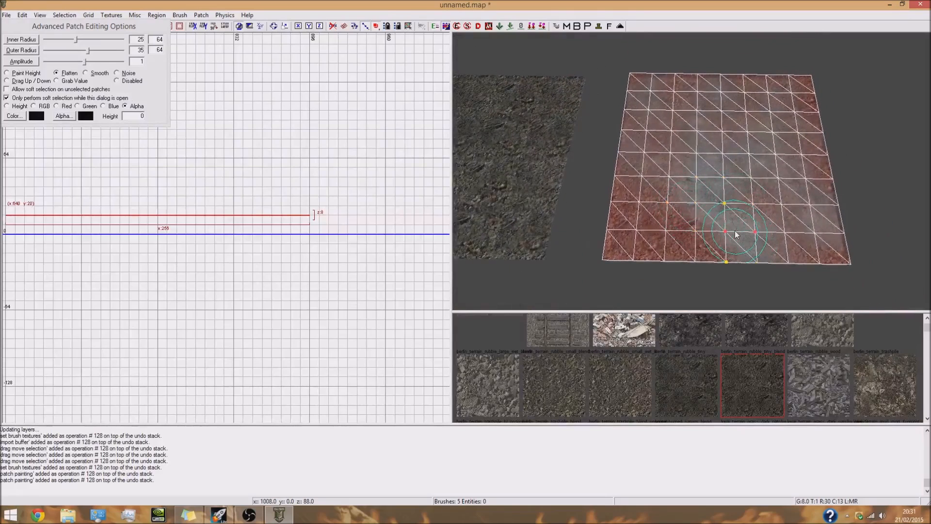
pyautogui.moveTo(733, 234); pyautogui.dragTo(764, 182)
# Restore most of the rubble layer's opacity while repainting soft fades through its centre
pyautogui.moveTo(752, 144)
pyautogui.keyDown('alt'); pyautogui.mouseDown()
pyautogui.moveTo(736, 107)
pyautogui.moveTo(676, 146)
pyautogui.mouseUp(); pyautogui.keyUp('alt')
pyautogui.moveTo(680, 234)
pyautogui.keyDown('alt'); pyautogui.mouseDown()
pyautogui.moveTo(651, 215)
pyautogui.moveTo(716, 194)
pyautogui.moveTo(757, 156)
pyautogui.moveTo(717, 113)
pyautogui.moveTo(711, 141)
pyautogui.moveTo(745, 95)
pyautogui.moveTo(627, 83)
pyautogui.moveTo(669, 137)
pyautogui.moveTo(684, 123)
pyautogui.mouseUp(); pyautogui.keyUp('alt')
pyautogui.moveTo(749, 86)
pyautogui.keyDown('alt'); pyautogui.mouseDown()
pyautogui.moveTo(791, 98)
pyautogui.moveTo(781, 185)
pyautogui.moveTo(713, 254)
pyautogui.moveTo(822, 195)
pyautogui.moveTo(592, 115)
pyautogui.moveTo(676, 101)
pyautogui.moveTo(690, 153)
pyautogui.moveTo(700, 149)
pyautogui.mouseUp(); pyautogui.keyUp('alt')
pyautogui.moveTo(720, 85)
pyautogui.mouseDown()
pyautogui.moveTo(719, 245)
pyautogui.moveTo(710, 145)
pyautogui.moveTo(723, 153)
pyautogui.mouseUp()
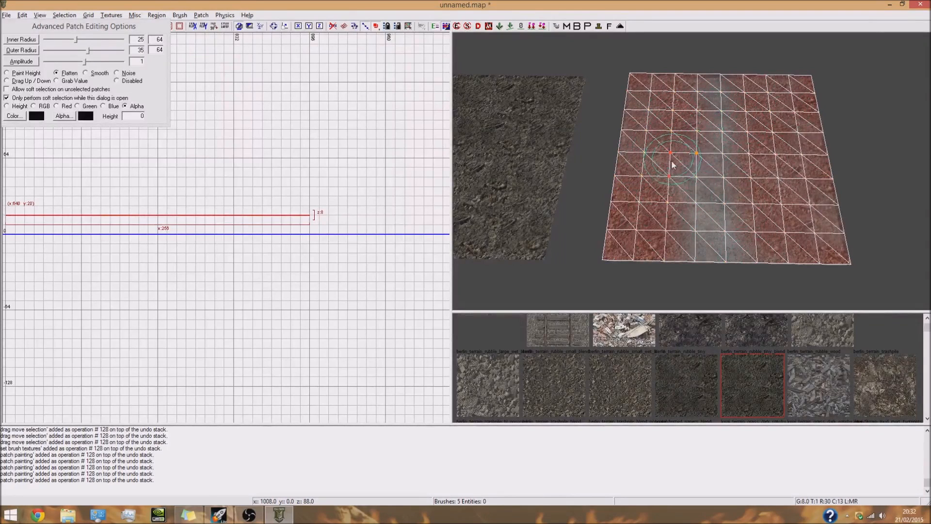
pyautogui.moveTo(612, 253)
pyautogui.mouseDown()
pyautogui.moveTo(645, 243)
pyautogui.moveTo(737, 253)
pyautogui.moveTo(675, 243)
pyautogui.moveTo(753, 188)
pyautogui.moveTo(707, 168)
pyautogui.moveTo(665, 98)
pyautogui.moveTo(682, 88)
pyautogui.moveTo(687, 234)
pyautogui.moveTo(717, 141)
pyautogui.moveTo(737, 141)
pyautogui.mouseUp()
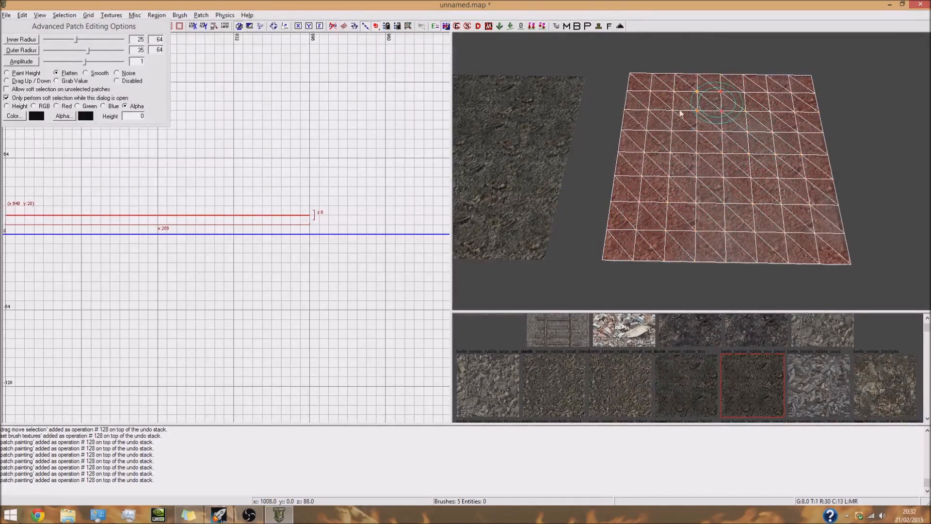
pyautogui.moveTo(680, 114)
pyautogui.mouseDown()
pyautogui.moveTo(759, 183)
pyautogui.moveTo(742, 175)
pyautogui.mouseUp()
pyautogui.moveTo(738, 167)
pyautogui.mouseDown()
pyautogui.moveTo(709, 121)
pyautogui.moveTo(751, 129)
pyautogui.moveTo(727, 119)
pyautogui.mouseUp()
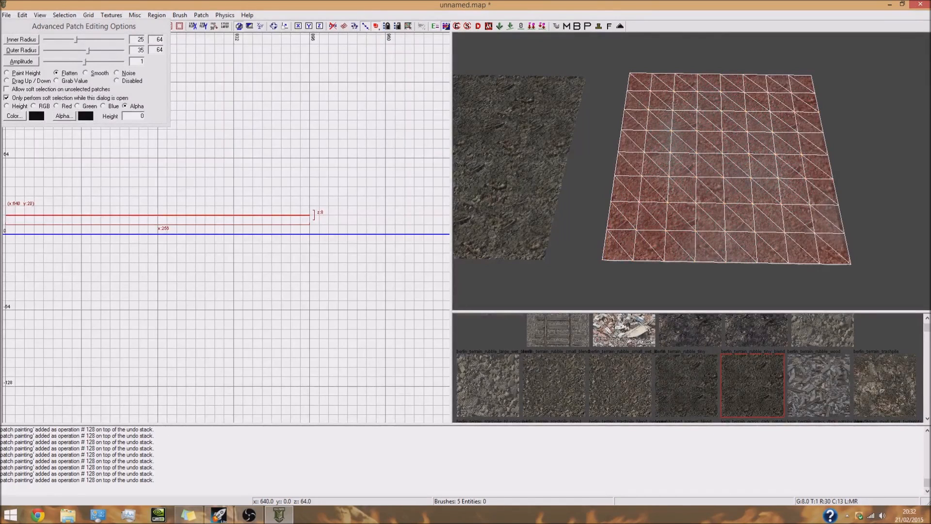
# Set the amplitude to 256, fade a broad area of the rubble layer, and paint its opacity back
pyautogui.moveTo(82, 59); pyautogui.dragTo(125, 61)
pyautogui.moveTo(752, 110)
pyautogui.mouseDown()
pyautogui.moveTo(703, 117)
pyautogui.moveTo(777, 143)
pyautogui.moveTo(668, 140)
pyautogui.moveTo(685, 179)
pyautogui.mouseUp()
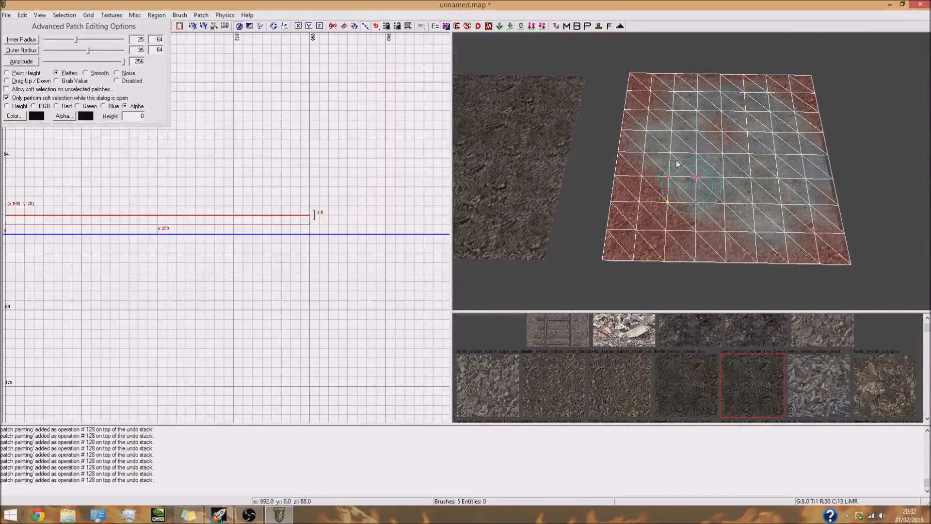
pyautogui.moveTo(782, 160)
pyautogui.mouseDown()
pyautogui.moveTo(774, 116)
pyautogui.moveTo(665, 119)
pyautogui.moveTo(673, 174)
pyautogui.moveTo(732, 227)
pyautogui.mouseUp()
# Lower the amplitude to 0.011 and paint alpha over the centre of the rubble layer
pyautogui.click(65, 62)
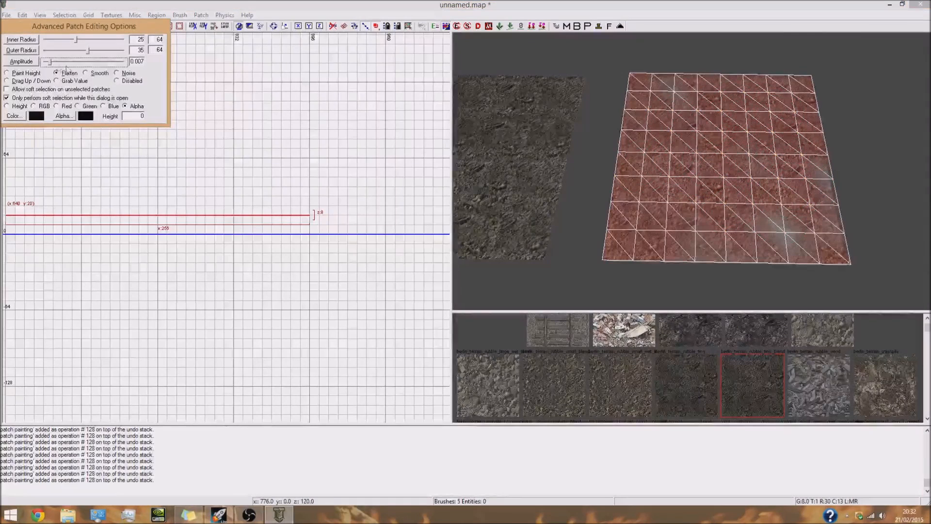
pyautogui.moveTo(60, 66); pyautogui.dragTo(52, 66)
pyautogui.moveTo(754, 163)
pyautogui.mouseDown()
pyautogui.moveTo(719, 179)
pyautogui.moveTo(750, 185)
pyautogui.moveTo(749, 149)
pyautogui.mouseUp()
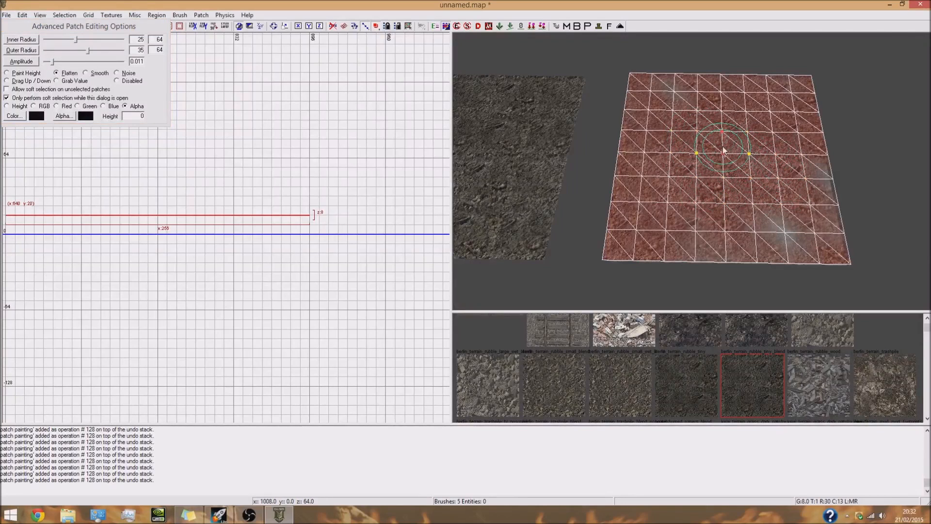
# Set the amplitude to 0.353 and paint a gradual alpha fade across the middle of the rubble layer
pyautogui.click(54, 63)
pyautogui.moveTo(61, 66); pyautogui.dragTo(63, 66)
pyautogui.click(65, 64)
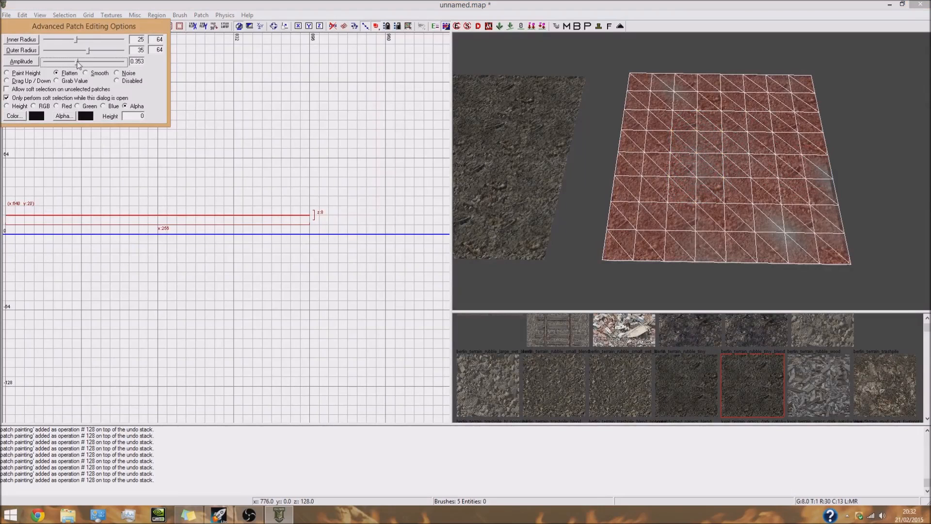
pyautogui.click(698, 131)
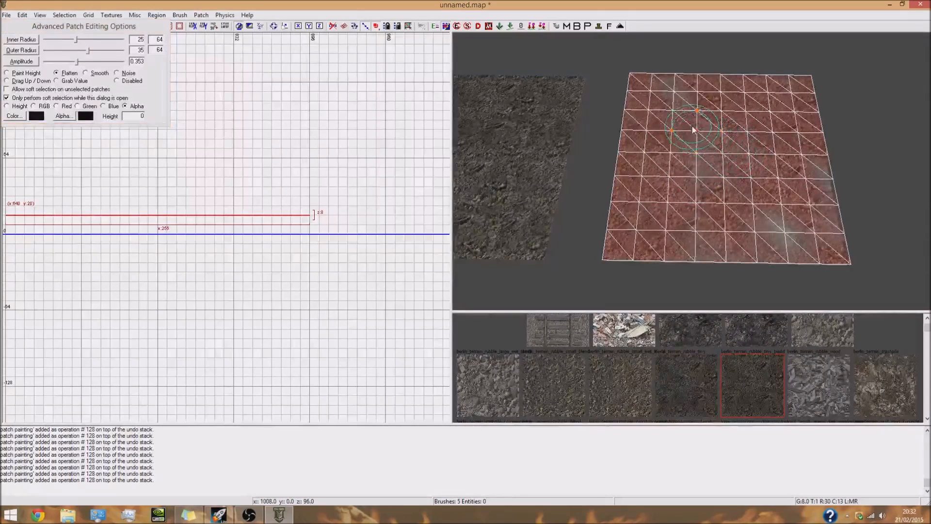
pyautogui.moveTo(747, 115)
pyautogui.mouseDown()
pyautogui.moveTo(770, 123)
pyautogui.moveTo(773, 156)
pyautogui.mouseUp()
pyautogui.moveTo(763, 171)
pyautogui.mouseDown()
pyautogui.moveTo(676, 175)
pyautogui.moveTo(653, 202)
pyautogui.moveTo(664, 217)
pyautogui.moveTo(718, 208)
pyautogui.moveTo(713, 194)
pyautogui.moveTo(689, 186)
pyautogui.moveTo(731, 133)
pyautogui.moveTo(734, 173)
pyautogui.mouseUp()
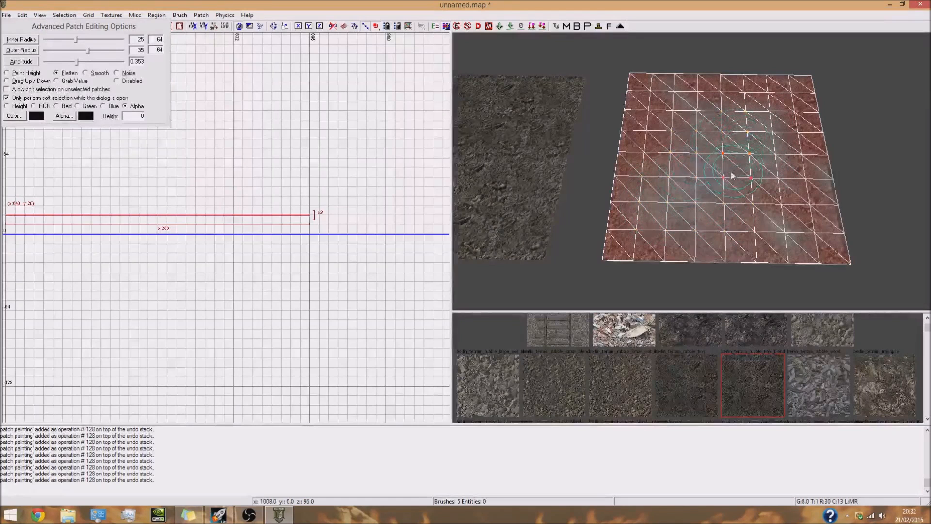
# Set the amplitude to 256 and paint full opacity back over the whole rubble layer
pyautogui.moveTo(77, 62); pyautogui.dragTo(85, 61)
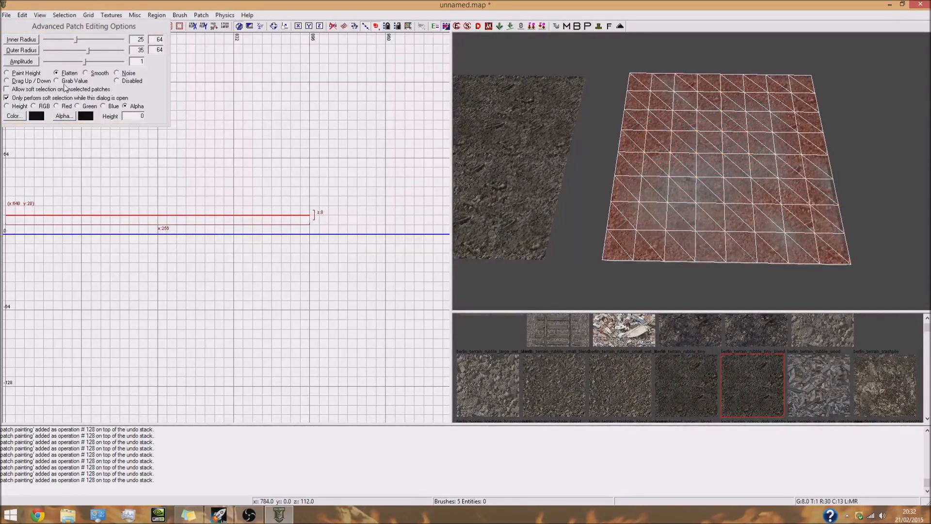
pyautogui.moveTo(86, 62); pyautogui.dragTo(123, 61)
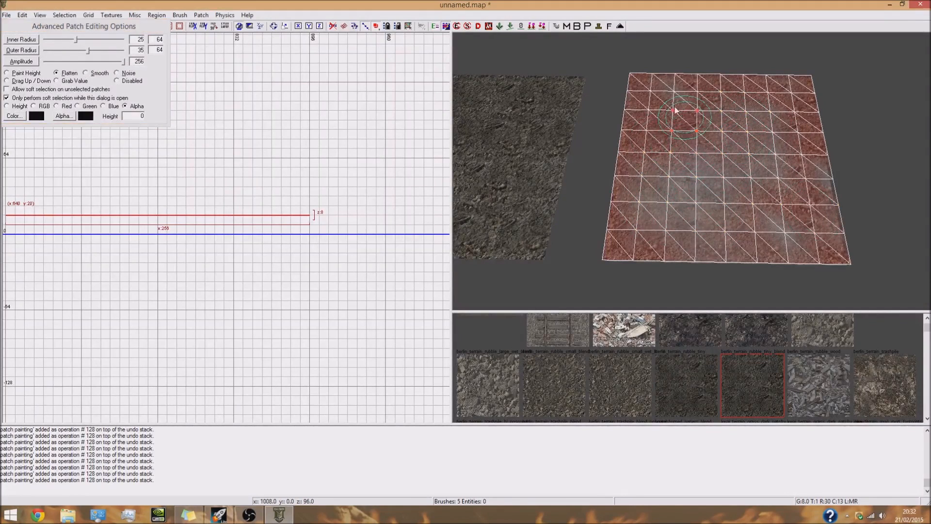
pyautogui.moveTo(753, 91)
pyautogui.mouseDown()
pyautogui.moveTo(791, 146)
pyautogui.moveTo(731, 214)
pyautogui.moveTo(808, 152)
pyautogui.moveTo(800, 204)
pyautogui.mouseUp()
# Set the amplitude to 0.840 and fade a lengthwise strip through the centre of the rubble layer
pyautogui.moveTo(124, 61); pyautogui.dragTo(83, 61)
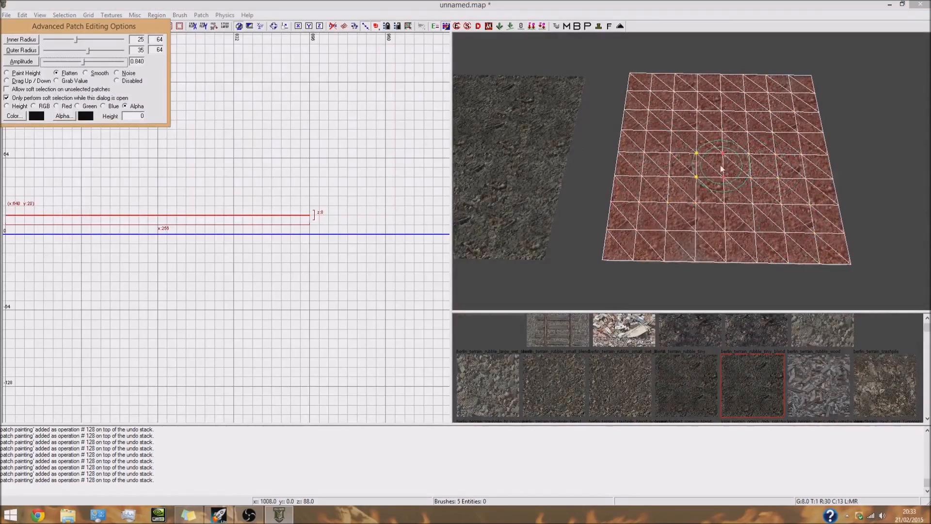
pyautogui.moveTo(721, 169); pyautogui.dragTo(578, 52, button='right')
pyautogui.moveTo(651, 158); pyautogui.dragTo(601, 204, button='right')
pyautogui.moveTo(647, 135); pyautogui.dragTo(714, 183, button='right')
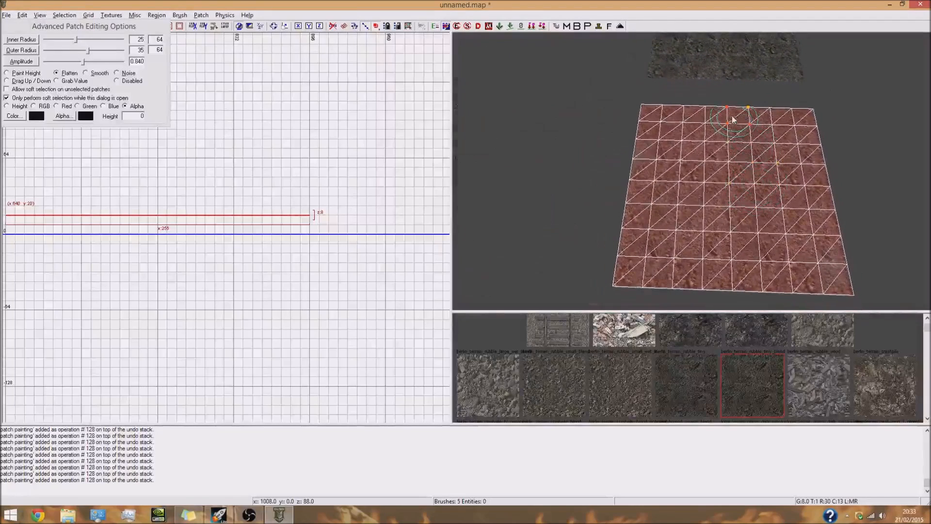
pyautogui.press('alt')
pyautogui.press('alt')
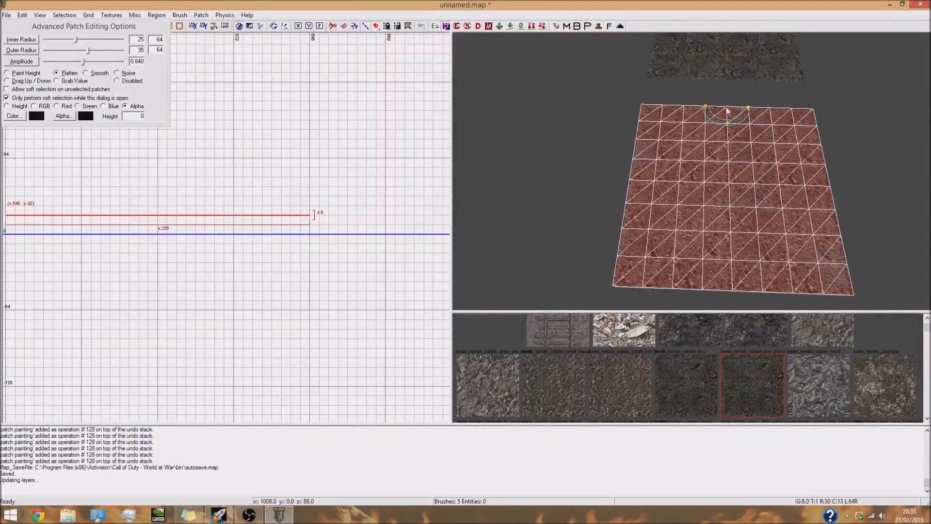
pyautogui.moveTo(726, 111); pyautogui.dragTo(733, 281)
pyautogui.moveTo(769, 164)
pyautogui.mouseDown(button='right')
pyautogui.moveTo(769, 146)
pyautogui.moveTo(758, 142)
pyautogui.mouseUp(button='right')
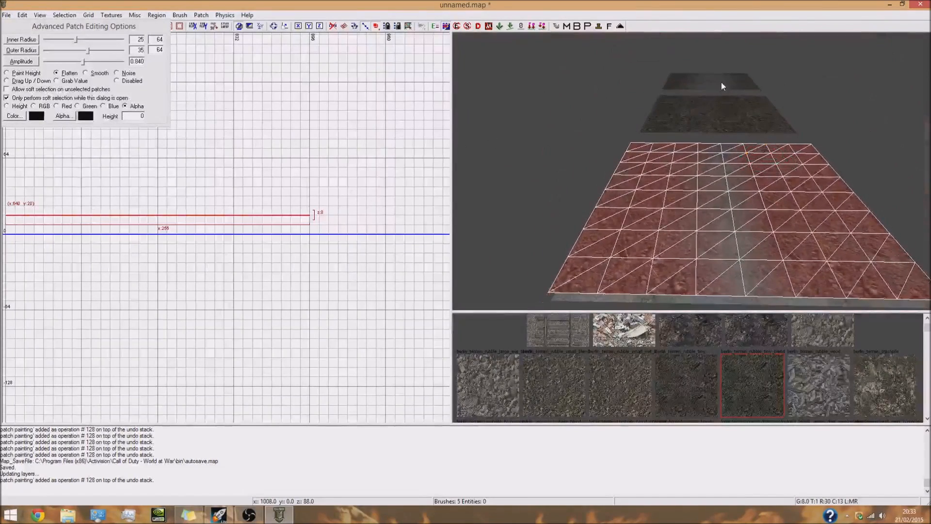
pyautogui.moveTo(705, 129); pyautogui.dragTo(707, 132, button='right')
pyautogui.moveTo(698, 161); pyautogui.dragTo(708, 254)
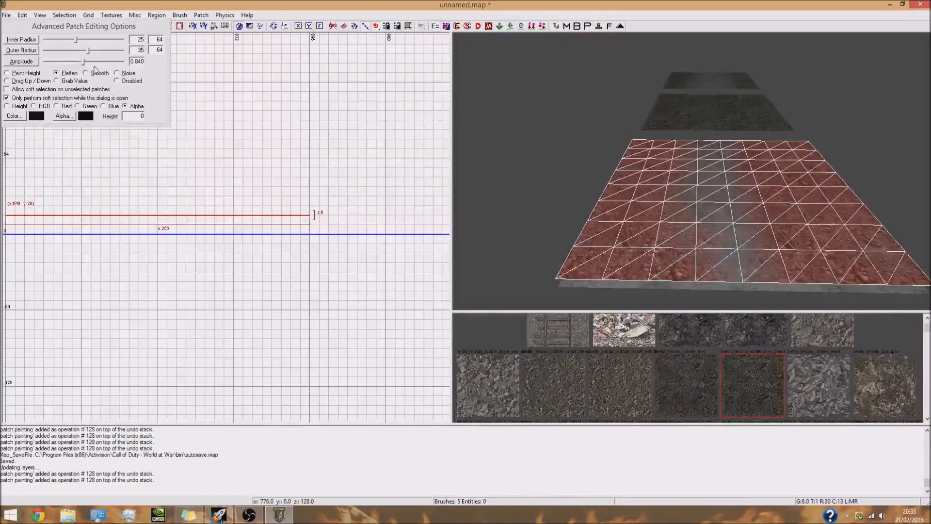
# Set the amplitude to 2.378, widen the faded strip until the asphalt shows through, and finish patch painting with the layer deselected
pyautogui.moveTo(84, 62); pyautogui.dragTo(91, 62)
pyautogui.moveTo(692, 234)
pyautogui.mouseDown()
pyautogui.moveTo(690, 170)
pyautogui.moveTo(718, 145)
pyautogui.moveTo(786, 279)
pyautogui.moveTo(698, 196)
pyautogui.moveTo(708, 148)
pyautogui.moveTo(757, 242)
pyautogui.moveTo(776, 197)
pyautogui.moveTo(739, 148)
pyautogui.moveTo(669, 214)
pyautogui.moveTo(751, 242)
pyautogui.moveTo(803, 277)
pyautogui.moveTo(814, 271)
pyautogui.mouseUp()
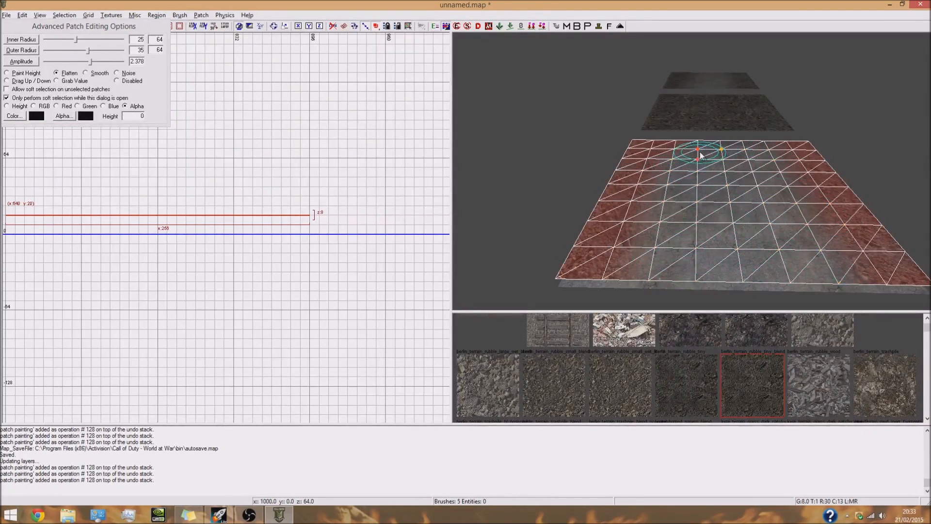
pyautogui.click(700, 153)
pyautogui.click(144, 86)
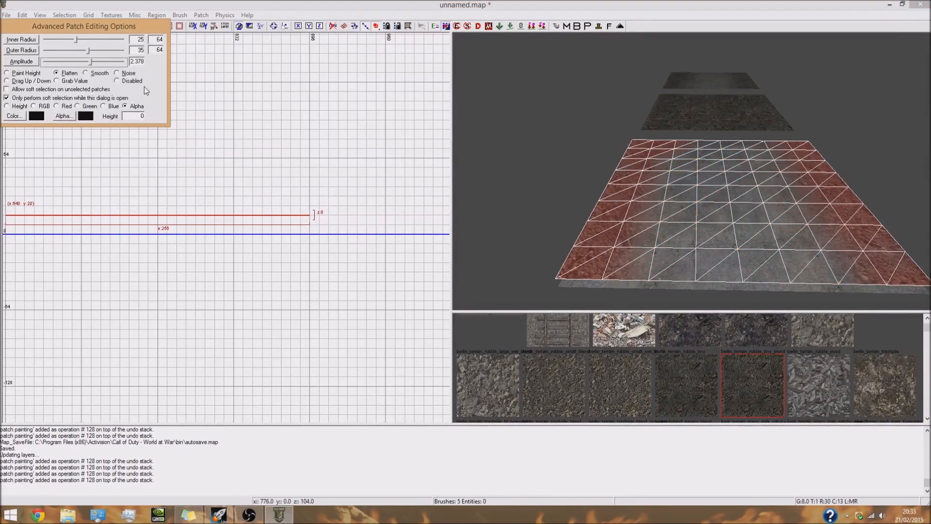
pyautogui.press('Escape')
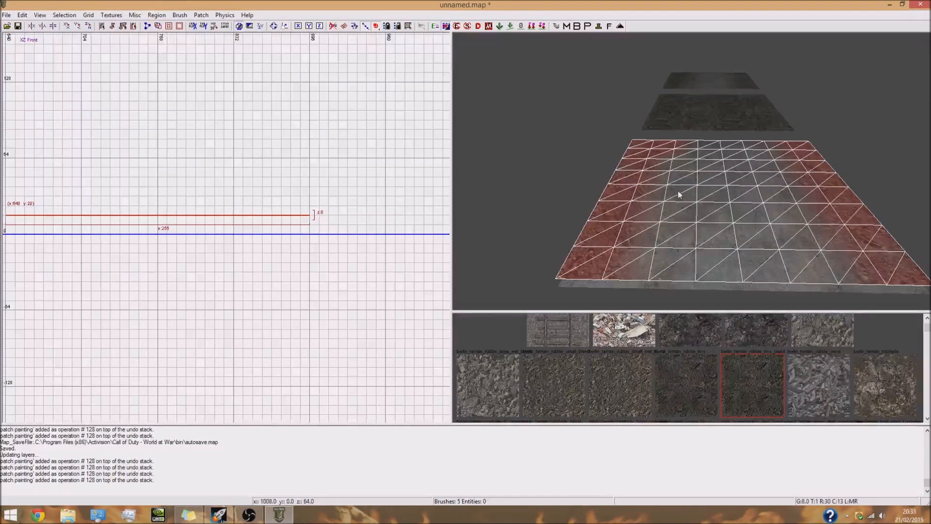
pyautogui.press('Escape')
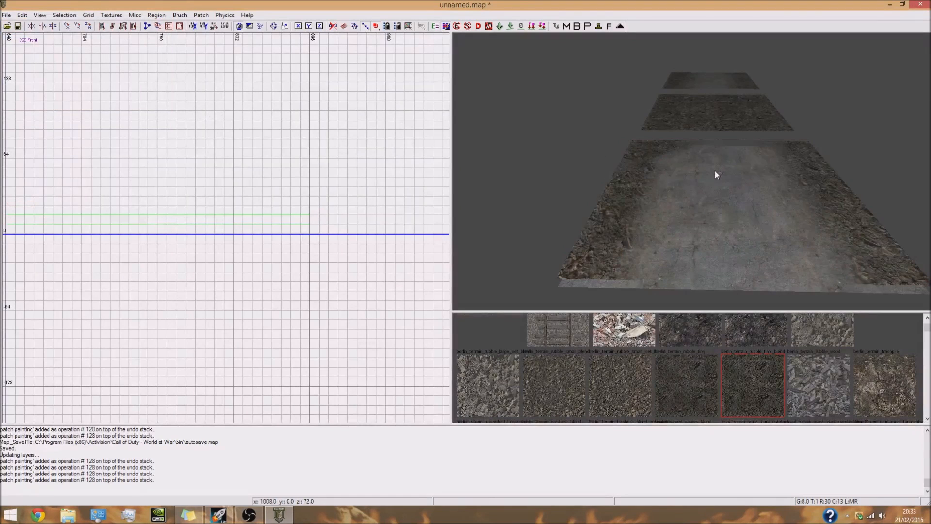
# Lower the rubble layer 8 units onto the asphalt patch in the front view and deselect it
pyautogui.moveTo(715, 170); pyautogui.dragTo(715, 171, button='right')
pyautogui.keyDown('shift'); pyautogui.click(637, 197); pyautogui.keyUp('shift')
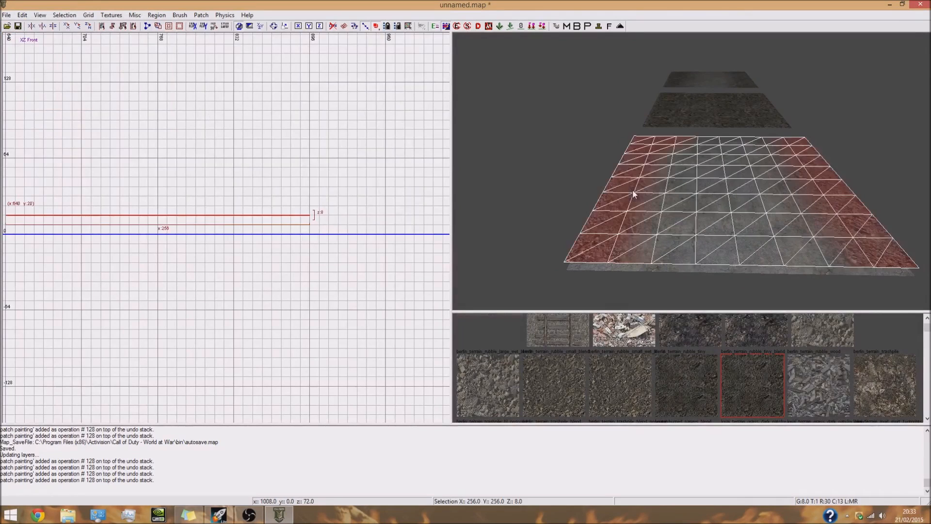
pyautogui.moveTo(280, 216); pyautogui.dragTo(280, 223)
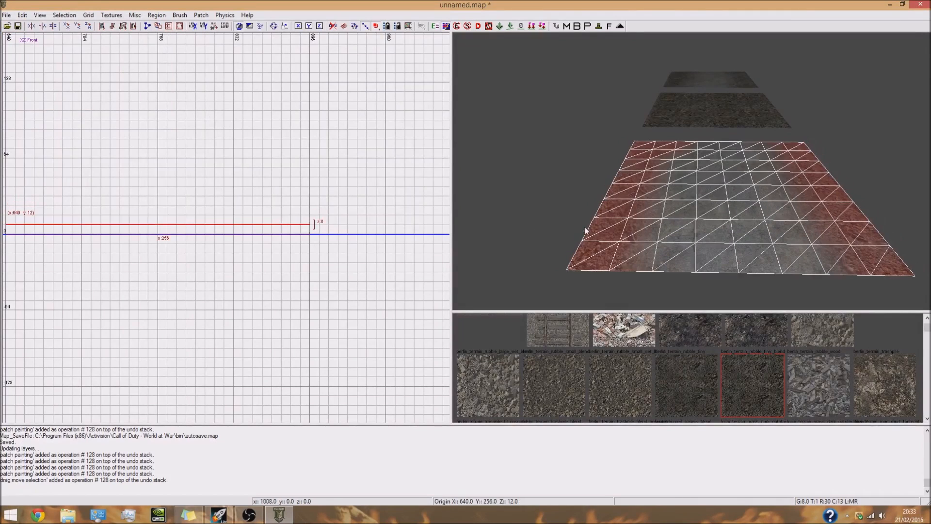
pyautogui.press('Escape')
# Examine the blended rubble and asphalt patch alongside the other two terrain patches from several angles
pyautogui.moveTo(594, 223); pyautogui.dragTo(594, 225, button='right')
pyautogui.moveTo(618, 184); pyautogui.dragTo(618, 182, button='right')
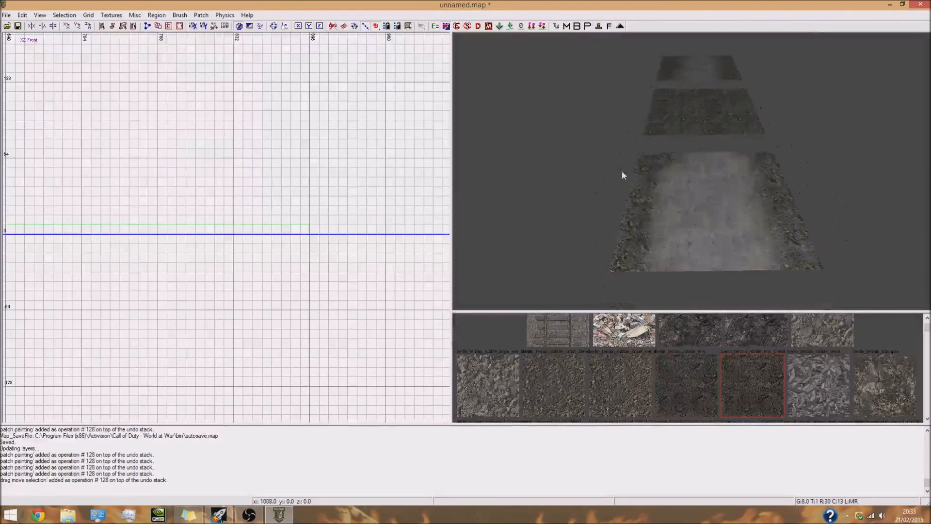
pyautogui.moveTo(695, 196); pyautogui.dragTo(695, 196, button='right')
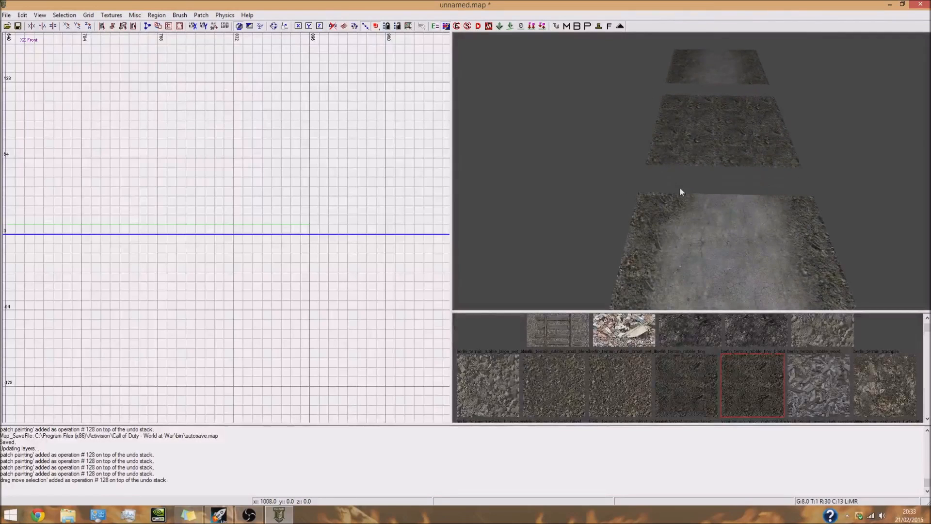
pyautogui.moveTo(684, 191); pyautogui.dragTo(700, 171, button='right')
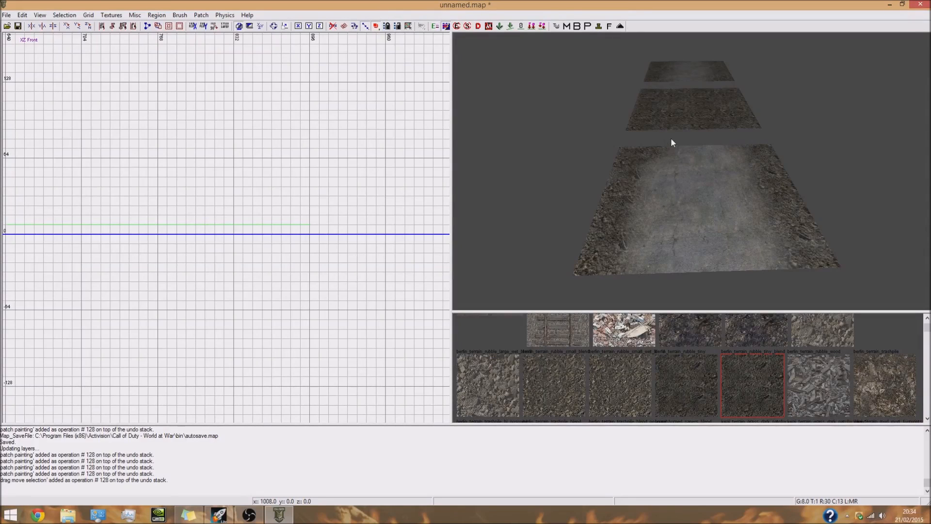
pyautogui.moveTo(699, 197); pyautogui.dragTo(702, 207, button='right')
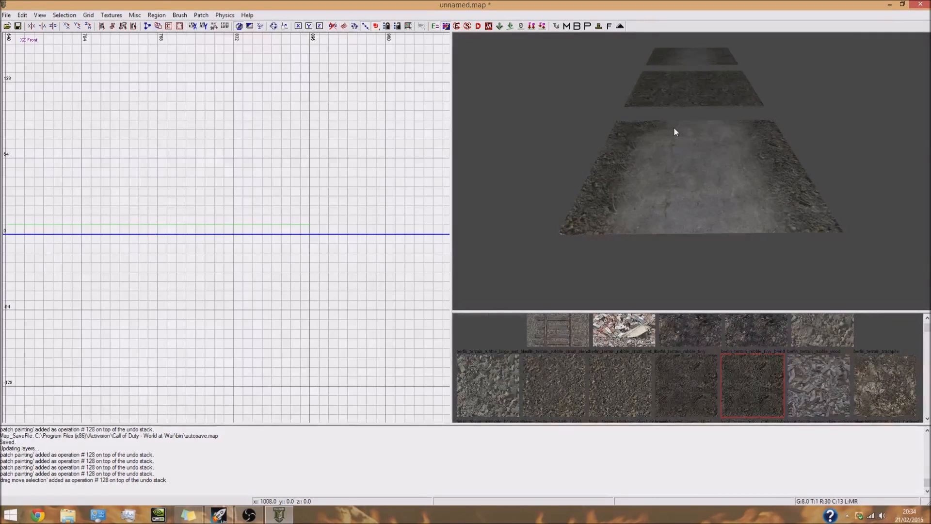
pyautogui.moveTo(743, 222); pyautogui.dragTo(770, 213, button='right')
pyautogui.moveTo(655, 208); pyautogui.dragTo(755, 236, button='right')
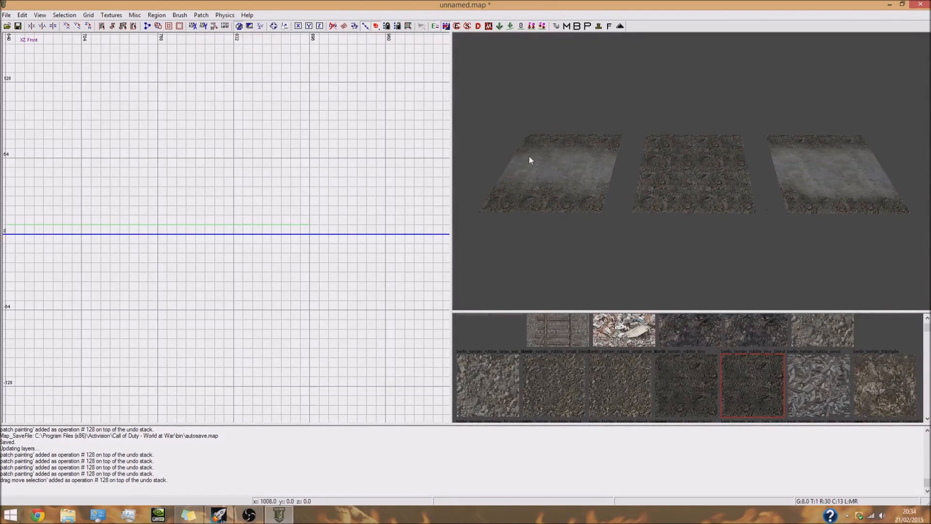